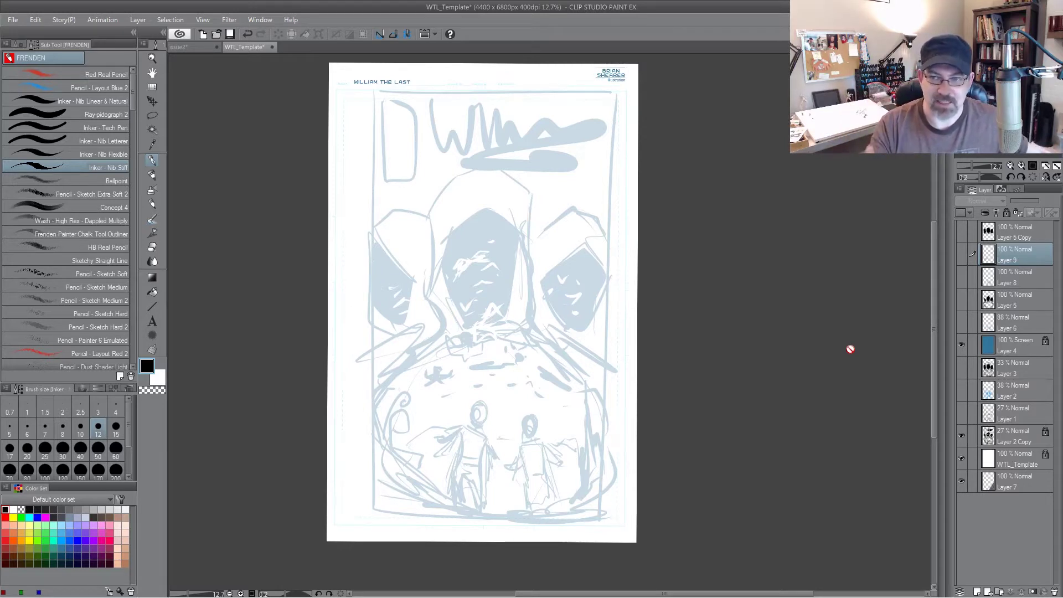
Step: Show Layer 3 without the blue Layer 4 and the rough Layer 2 Copy, and set Layer 3's opacity to 100%
click(962, 367)
click(961, 346)
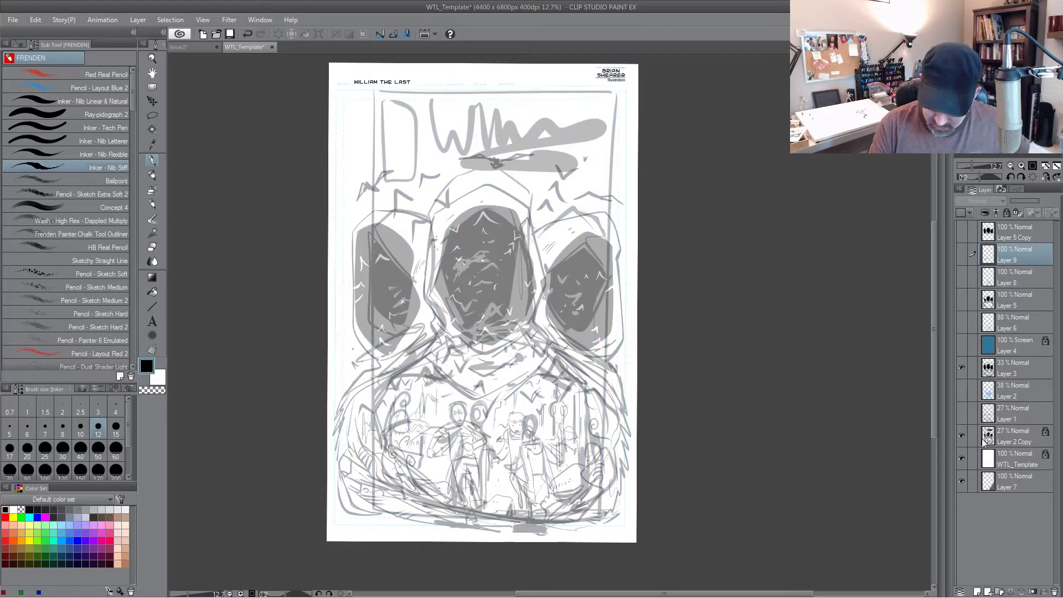
click(962, 457)
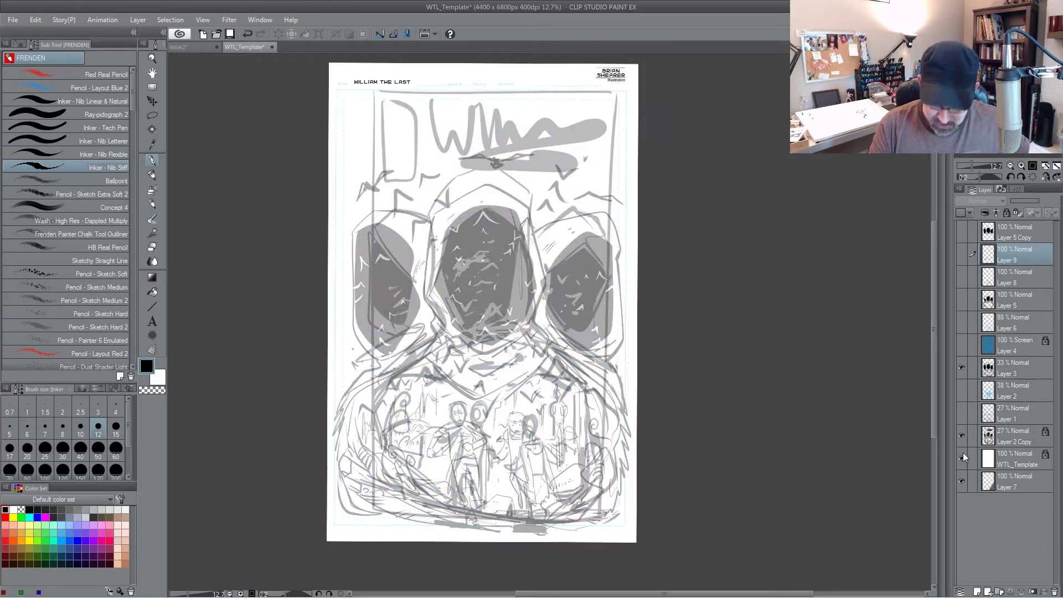
click(962, 436)
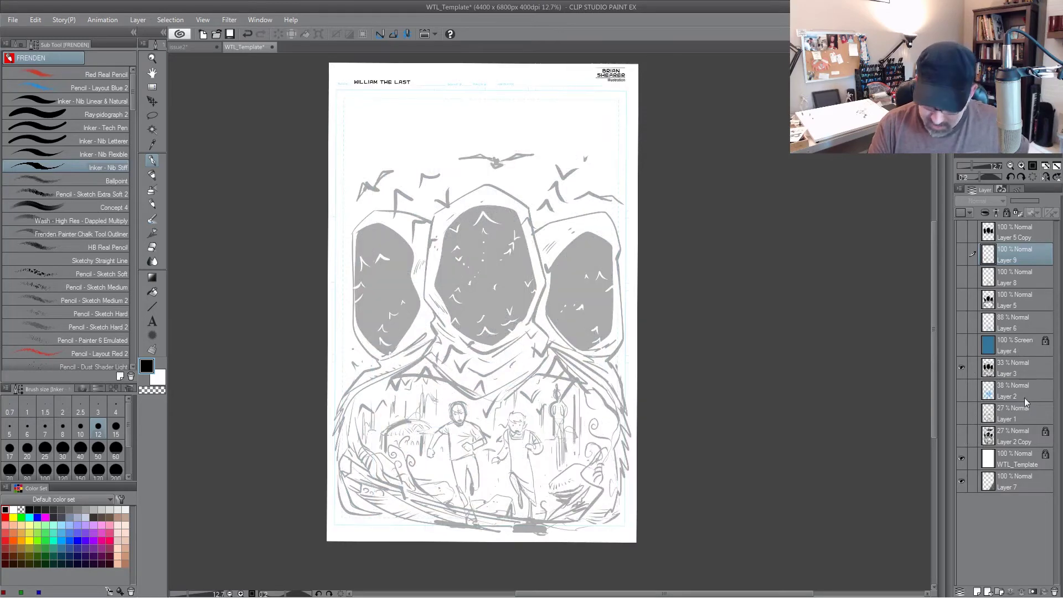
click(1019, 369)
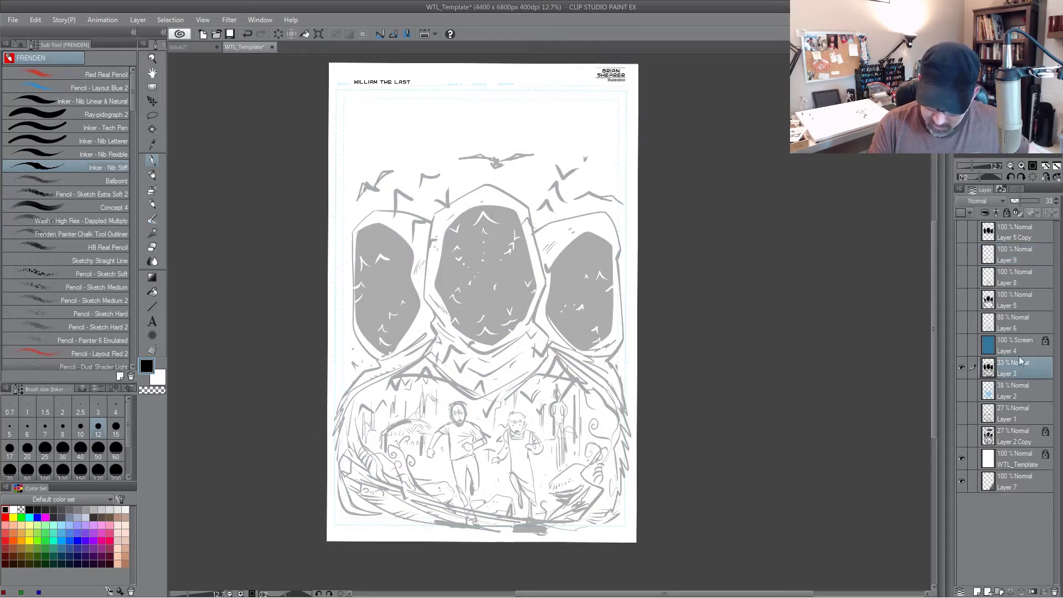
click(1043, 202)
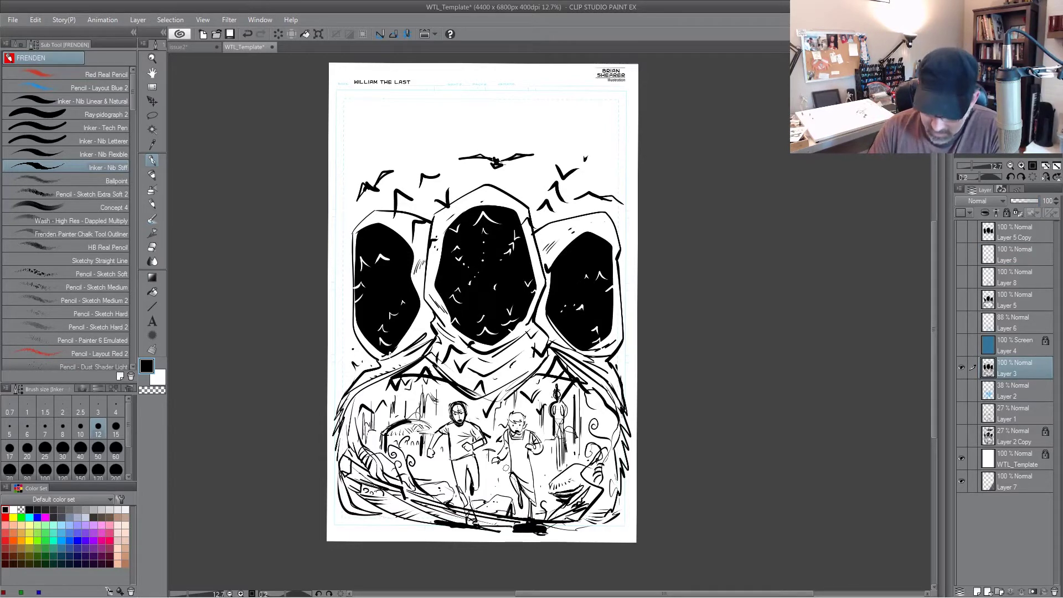
Step: Compare Layer 3 with the rough Layer 2 Copy, leaving only the rough visible under the blue Layer 4
click(961, 367)
click(962, 435)
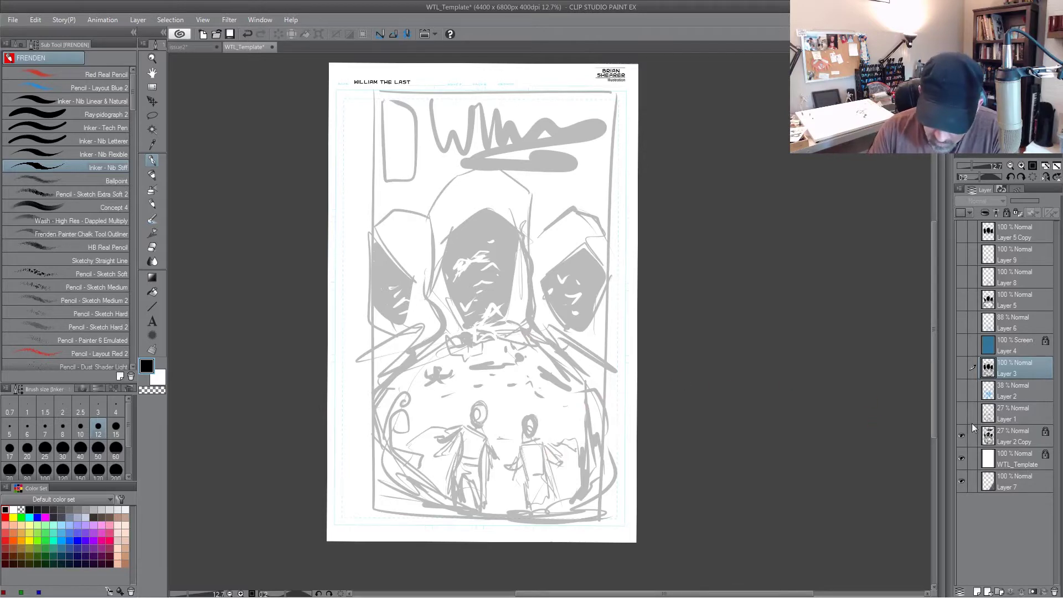
click(962, 368)
click(962, 345)
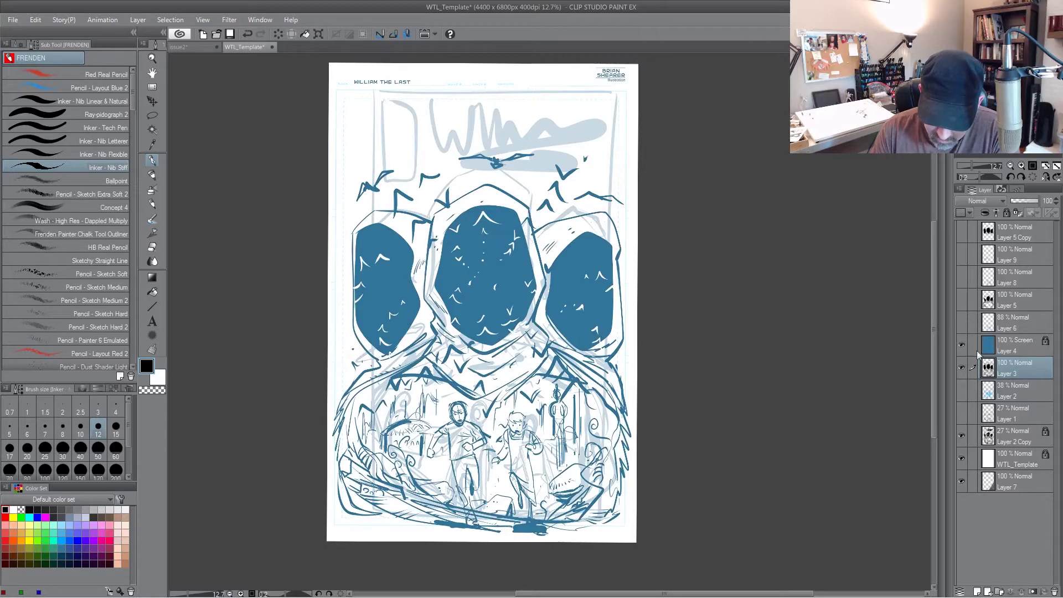
click(962, 368)
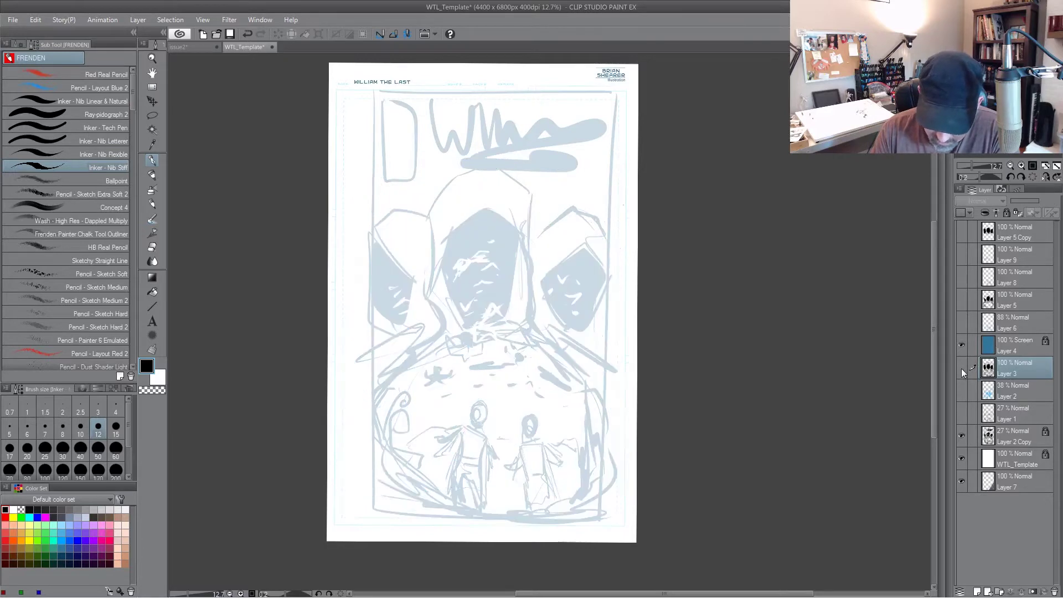
Step: Show the inked hooded figures on Layer 5 and the blue figure sketch on Layer 6, and hide Layer 2 Copy
click(962, 300)
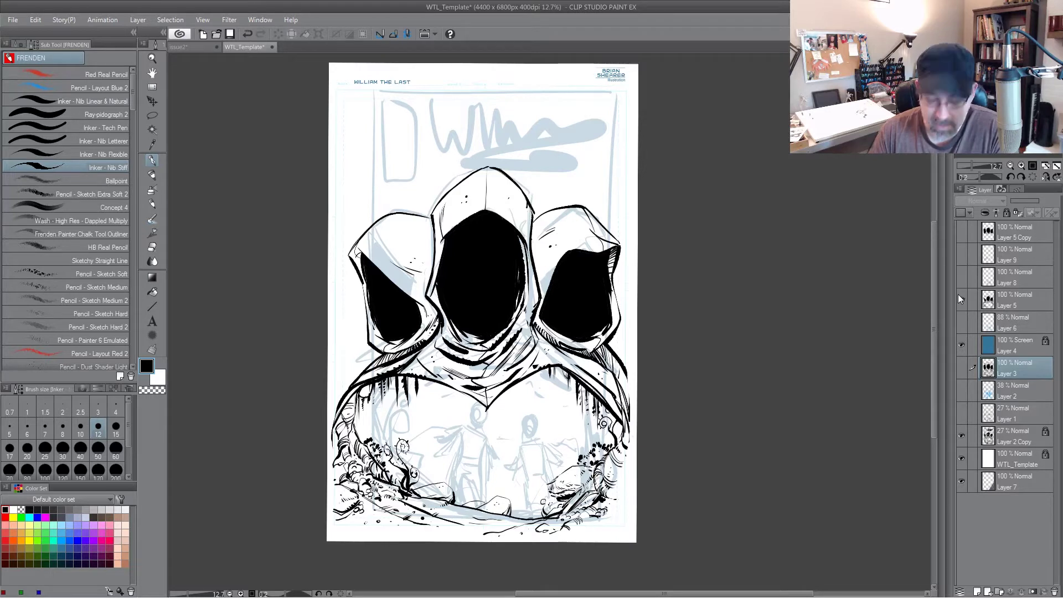
click(962, 436)
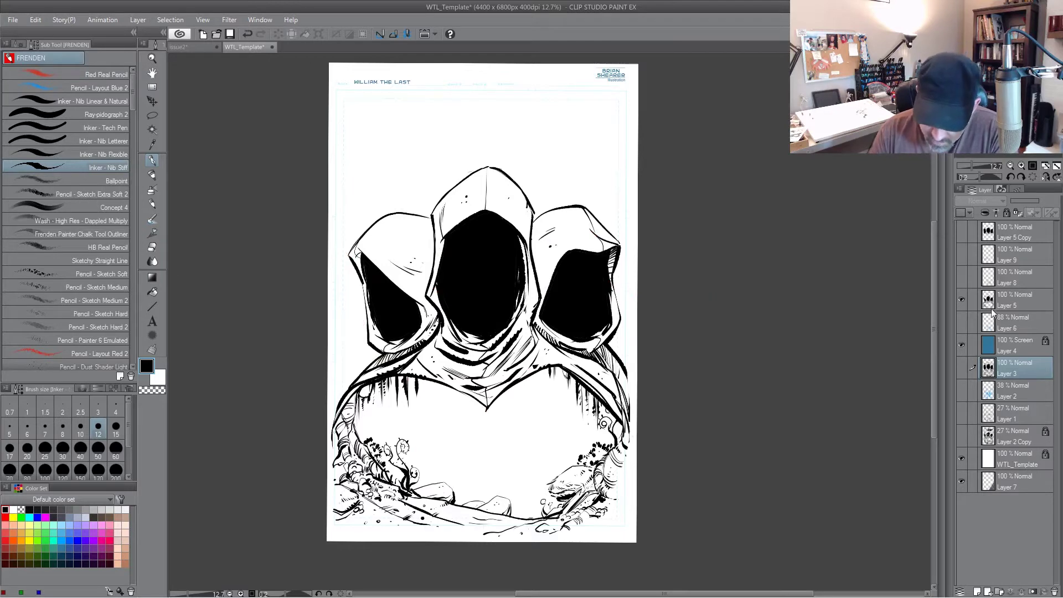
click(962, 321)
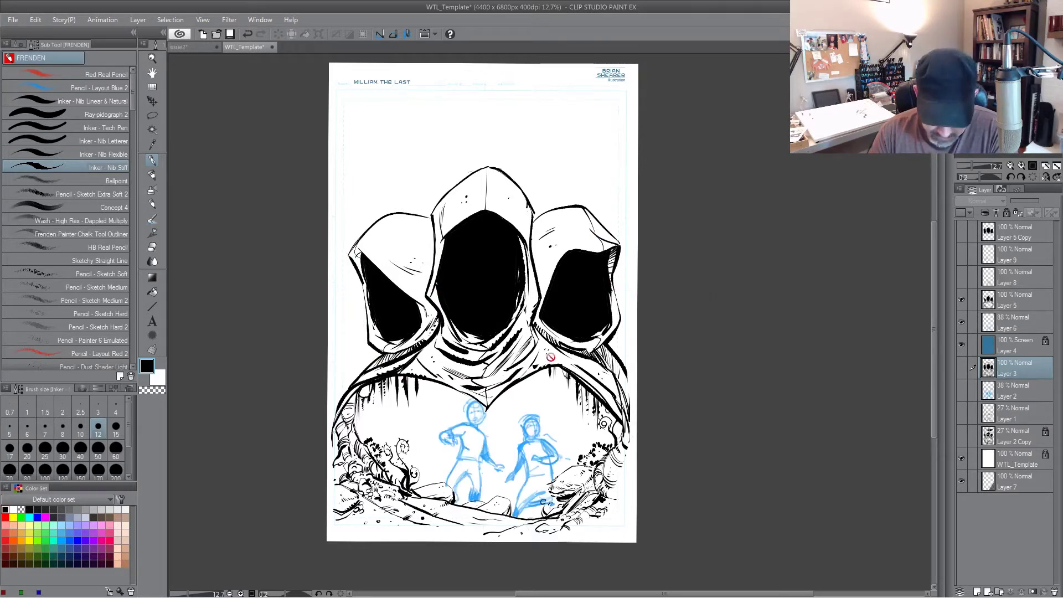
Step: Examine the blue sketch of the two running figures up close and within the whole cover composition
key(ctrl+space)
key(alt+space)
drag(511, 447, 541, 425)
key(space)
mouse_move(619, 420)
mouse_down()
mouse_move(646, 294)
mouse_move(658, 312)
mouse_move(637, 329)
mouse_up()
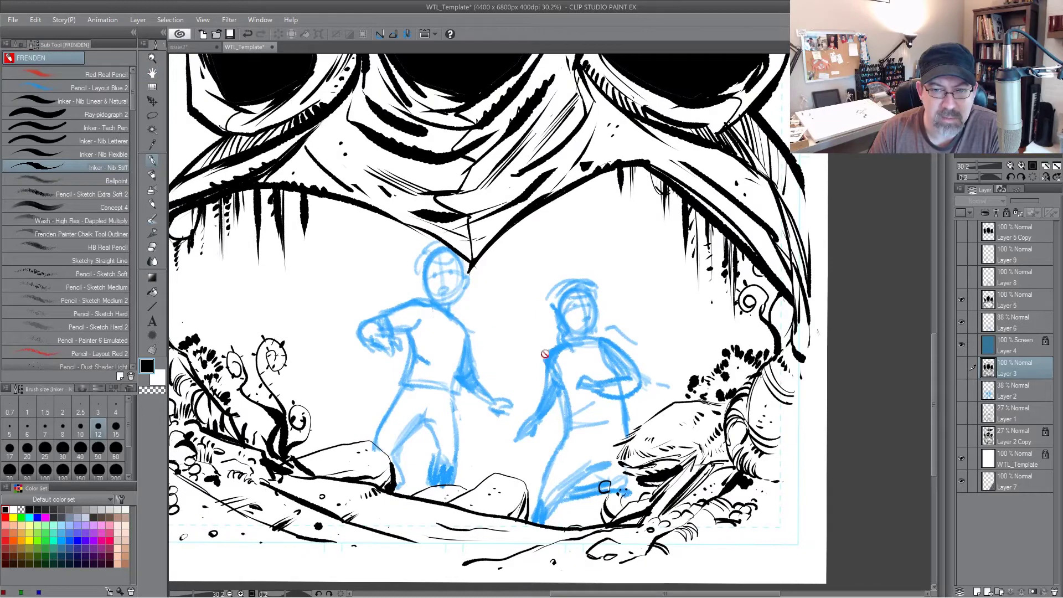
key(ctrl+alt+space)
click(494, 373)
drag(480, 394, 476, 396)
key(space)
drag(525, 342, 531, 406)
key(p)
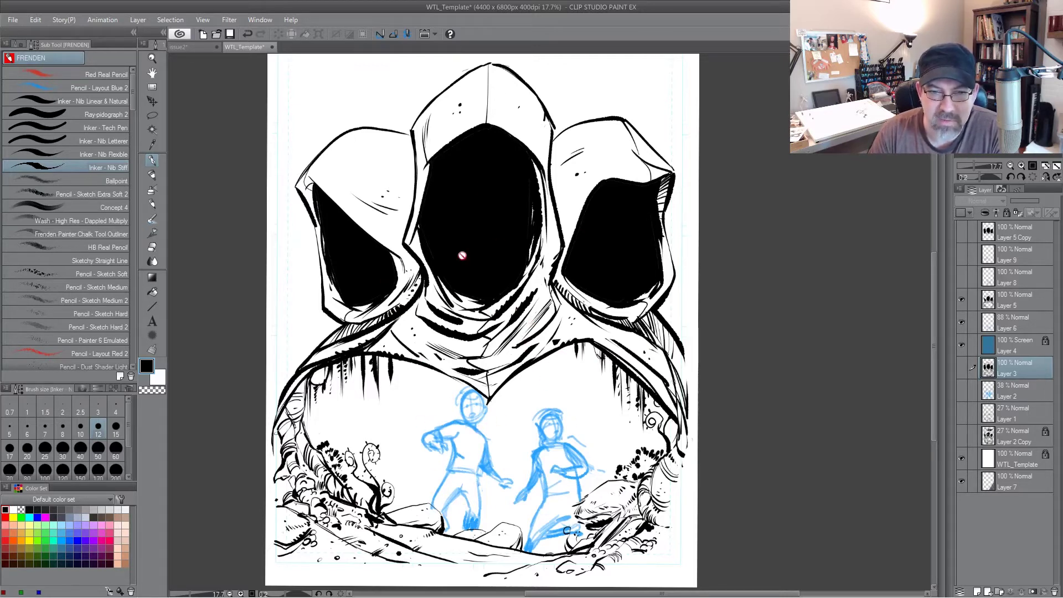
Step: Show the inked figures on Layer 8 and the background city on Layer 9, and hide the blue sketch on Layer 6
click(961, 277)
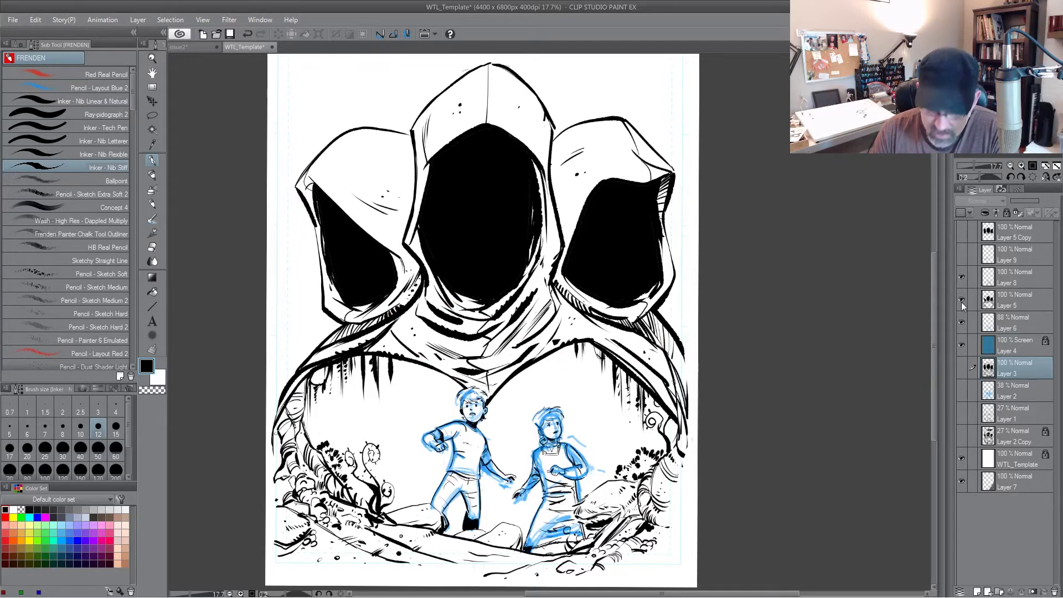
click(961, 300)
click(962, 300)
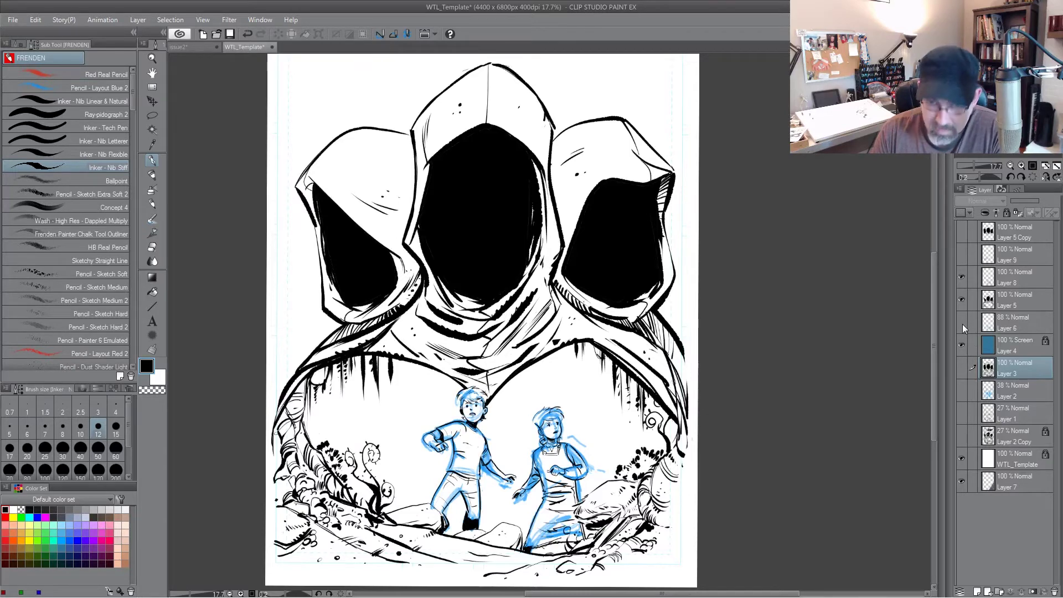
click(962, 324)
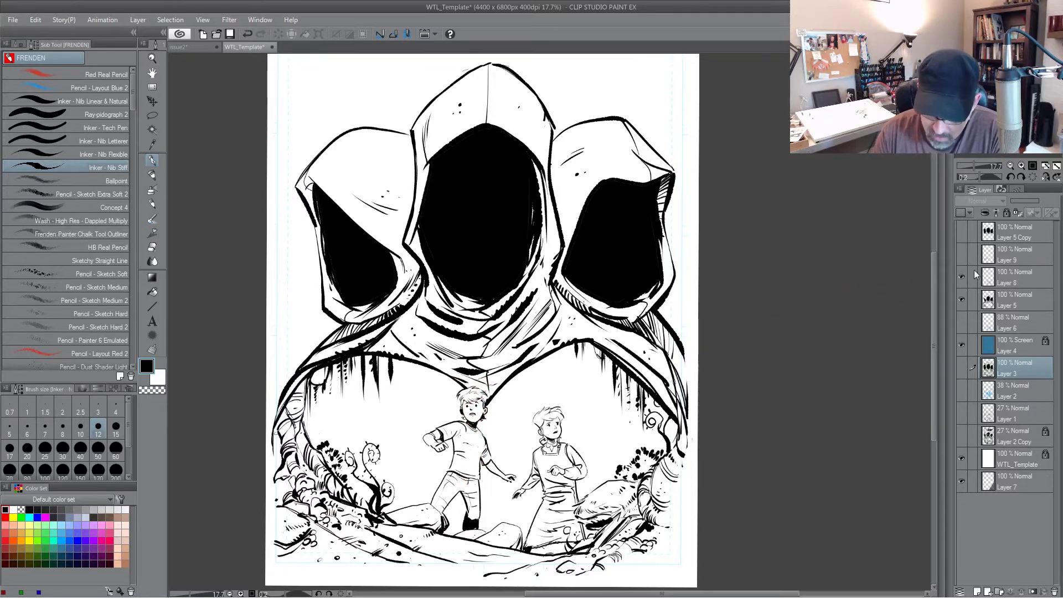
click(963, 256)
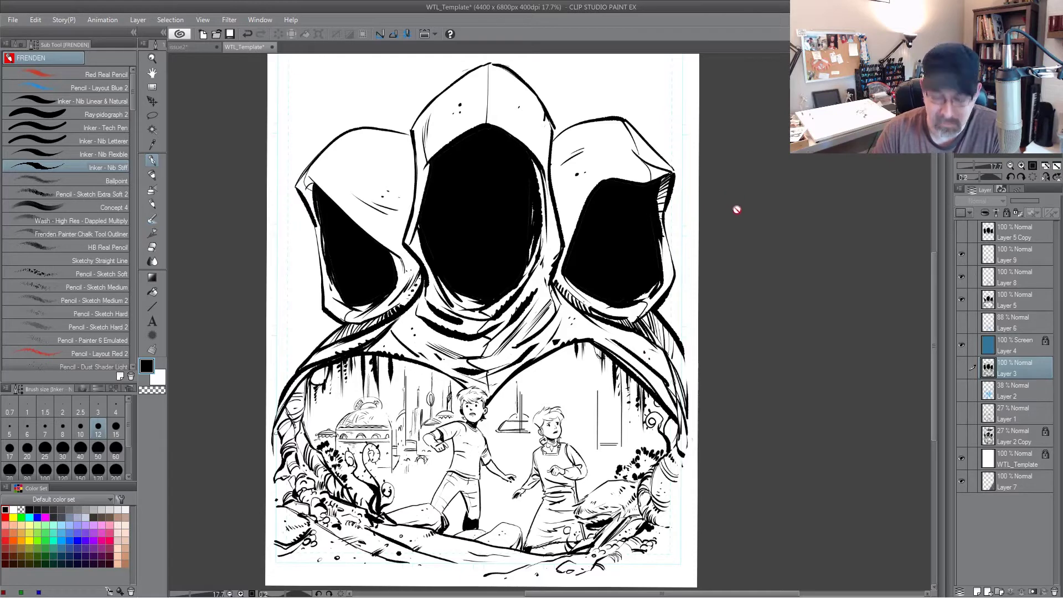
Step: On Layer 9, ink detail strokes on the distant towers and a lattice pattern on the small dome beside the boy's head
click(1026, 256)
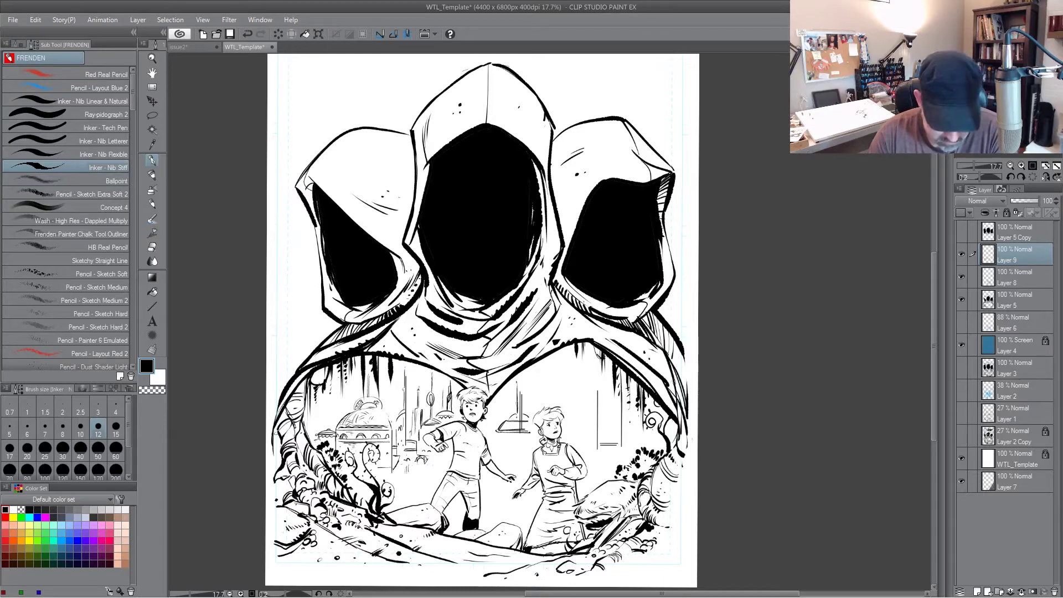
key(alt+space)
drag(443, 446, 631, 297)
key(space)
mouse_move(402, 236)
mouse_down()
mouse_move(426, 253)
mouse_move(392, 237)
mouse_move(391, 218)
mouse_move(411, 257)
mouse_move(449, 268)
mouse_move(422, 240)
mouse_move(445, 297)
mouse_up()
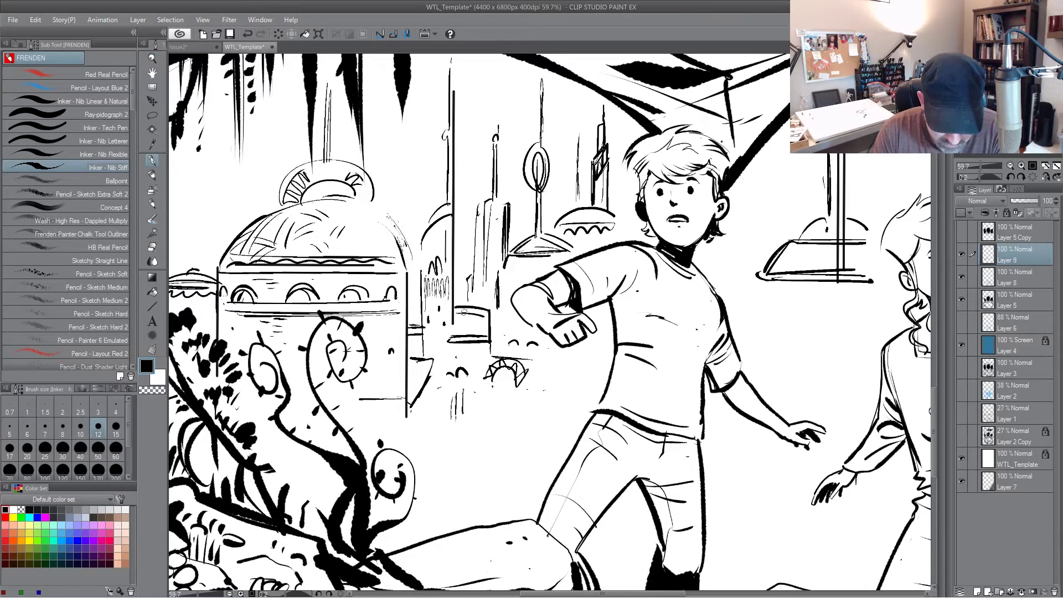
mouse_move(476, 223)
mouse_down()
mouse_move(474, 292)
mouse_move(473, 255)
mouse_move(501, 241)
mouse_up()
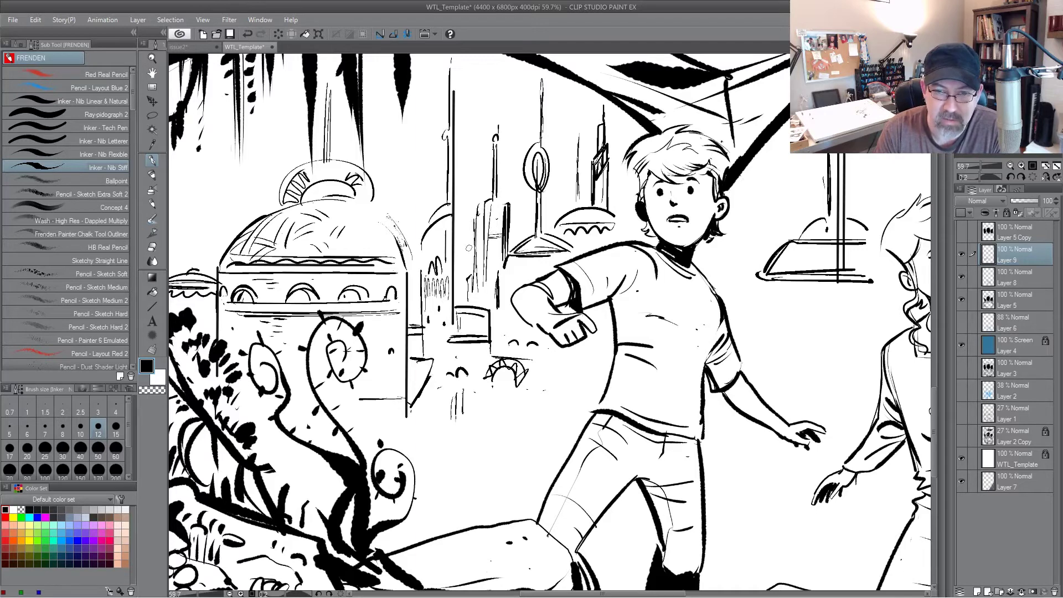
mouse_move(575, 213)
mouse_down()
mouse_move(565, 226)
mouse_move(590, 222)
mouse_up()
drag(592, 211, 596, 221)
drag(600, 208, 605, 222)
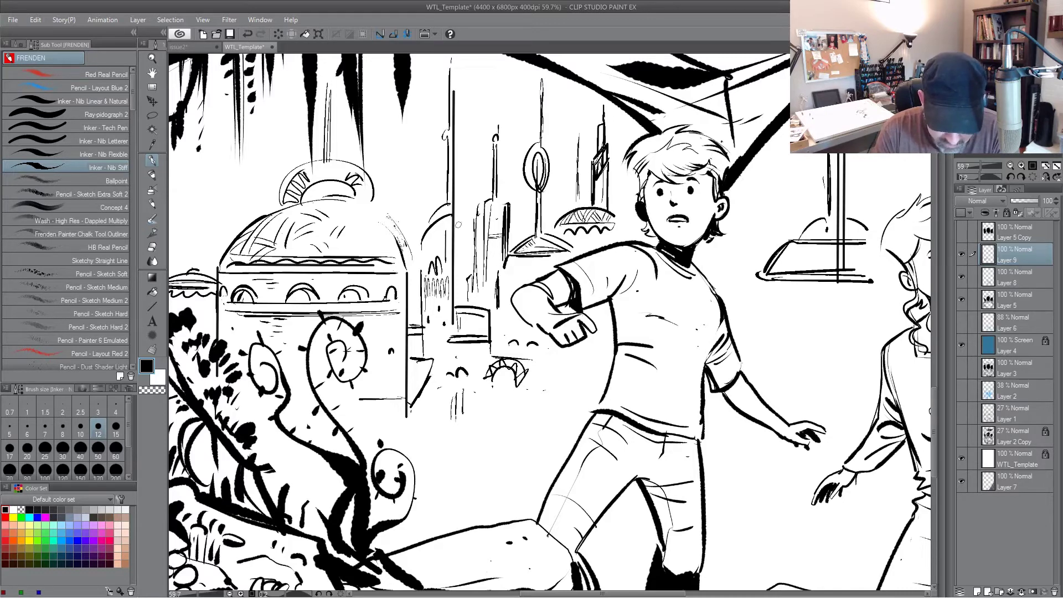
Step: Ink ribs, walls, windows and arches on the dome and low city buildings behind the boy's outstretched hand
mouse_move(446, 229)
mouse_down()
mouse_move(426, 234)
mouse_move(420, 260)
mouse_up()
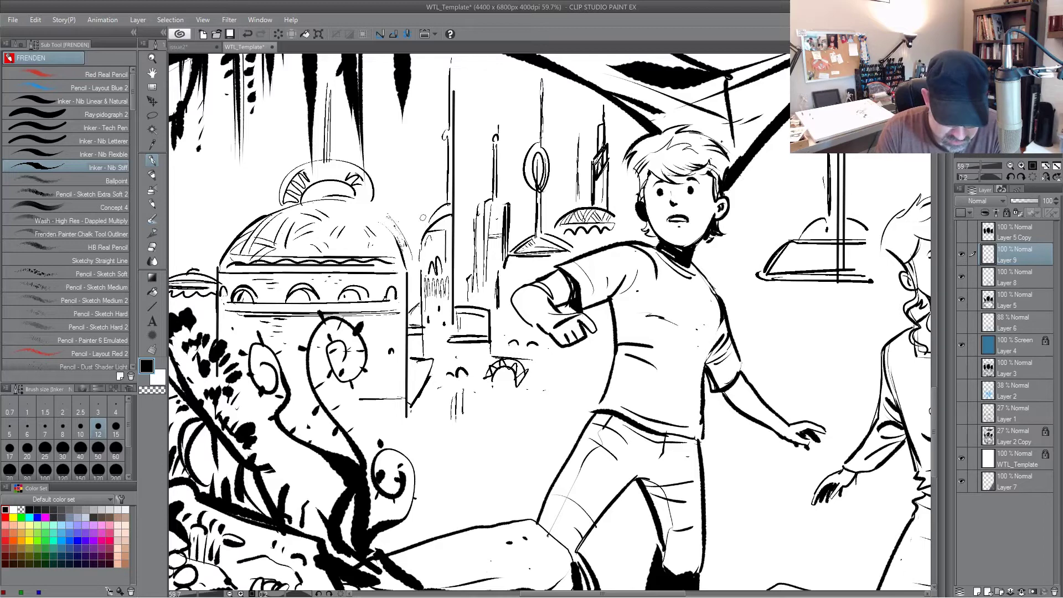
mouse_move(465, 268)
mouse_down()
mouse_move(464, 284)
mouse_move(533, 271)
mouse_move(505, 281)
mouse_move(501, 321)
mouse_move(511, 348)
mouse_move(535, 354)
mouse_up()
drag(497, 303, 486, 390)
drag(490, 344, 486, 390)
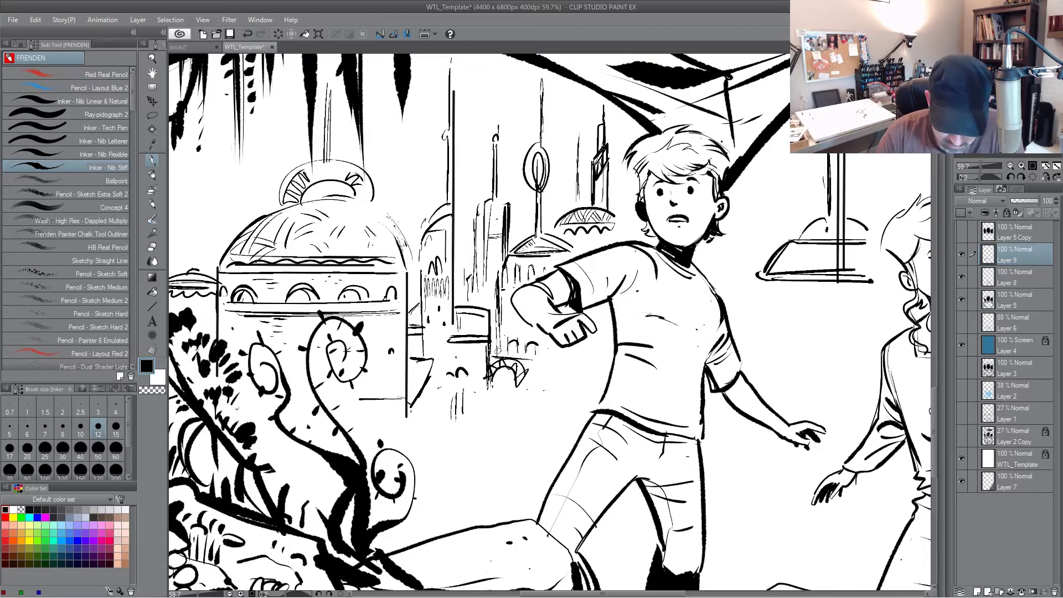
mouse_move(447, 339)
mouse_down()
mouse_move(449, 373)
mouse_move(484, 373)
mouse_move(466, 372)
mouse_move(460, 314)
mouse_up()
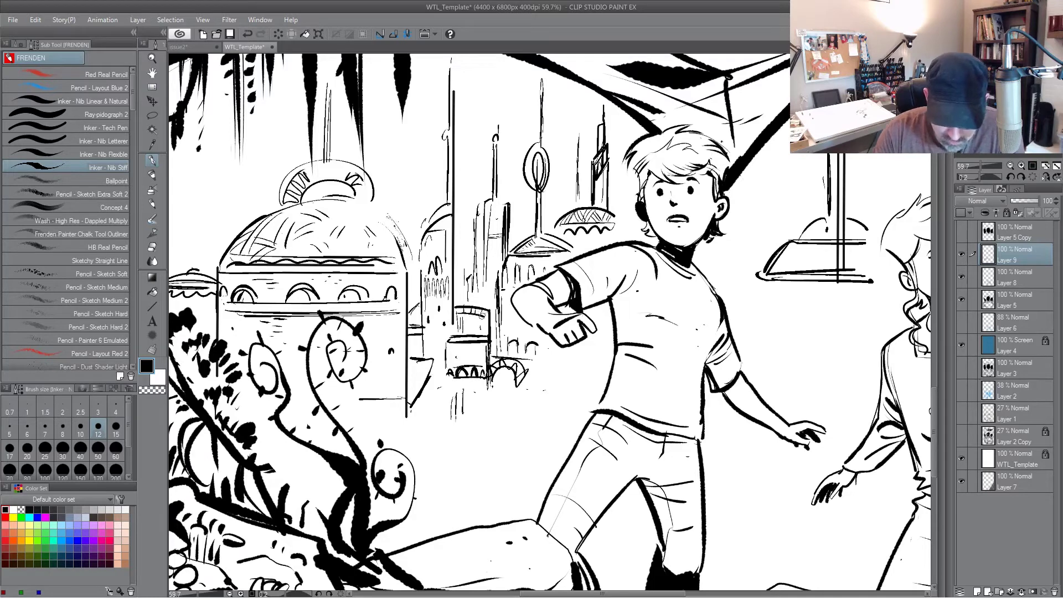
Step: Ink the curved roof, roof bands and supporting wall line of the wide domed building between the two figures
drag(763, 280, 761, 307)
drag(760, 283, 762, 312)
drag(862, 216, 626, 205)
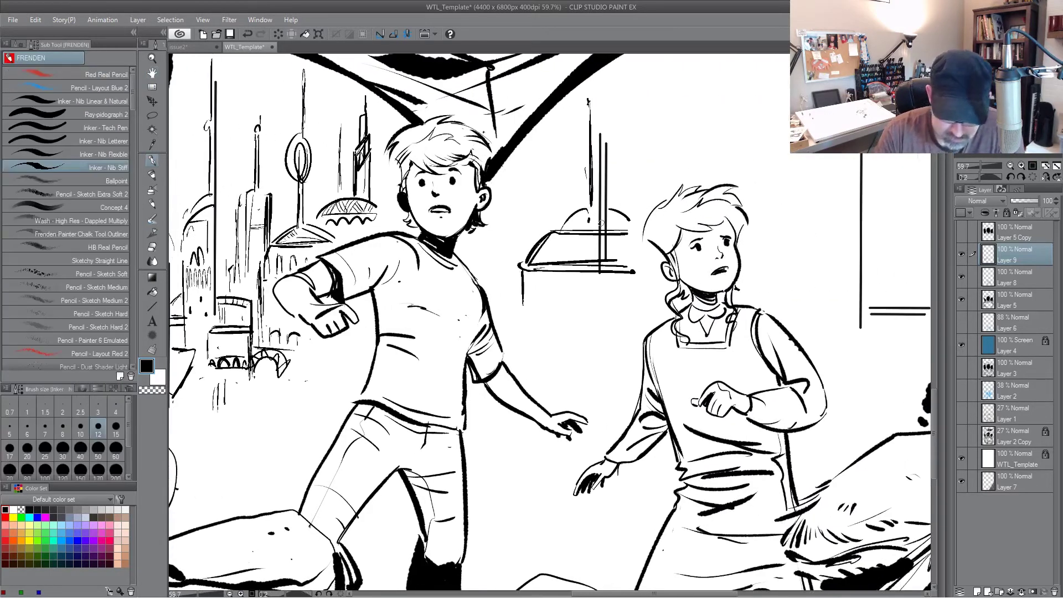
key(e)
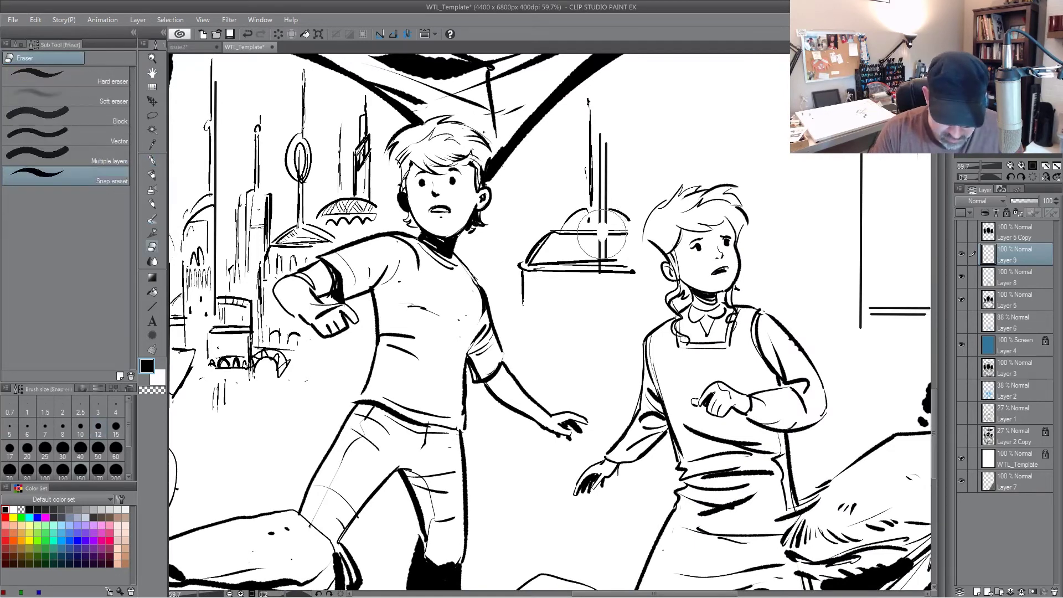
key(p)
drag(602, 222, 604, 271)
drag(526, 259, 522, 302)
mouse_move(553, 232)
mouse_down()
mouse_move(579, 211)
mouse_move(636, 216)
mouse_move(552, 233)
mouse_move(559, 262)
mouse_move(540, 261)
mouse_move(607, 245)
mouse_move(633, 259)
mouse_up()
mouse_move(537, 259)
mouse_down()
mouse_move(551, 265)
mouse_move(523, 308)
mouse_up()
Step: Ink a small onion-domed tower with a tall spire and shaded base just beside the boy's shoulder
mouse_move(496, 272)
mouse_down()
mouse_move(495, 241)
mouse_move(495, 292)
mouse_up()
mouse_move(510, 233)
mouse_down()
mouse_move(509, 187)
mouse_move(510, 232)
mouse_move(495, 240)
mouse_move(510, 225)
mouse_move(506, 180)
mouse_up()
mouse_move(509, 227)
mouse_down()
mouse_move(522, 242)
mouse_move(494, 252)
mouse_move(523, 247)
mouse_up()
drag(521, 252, 497, 262)
drag(496, 266, 500, 282)
drag(504, 271, 509, 279)
drag(513, 262, 502, 286)
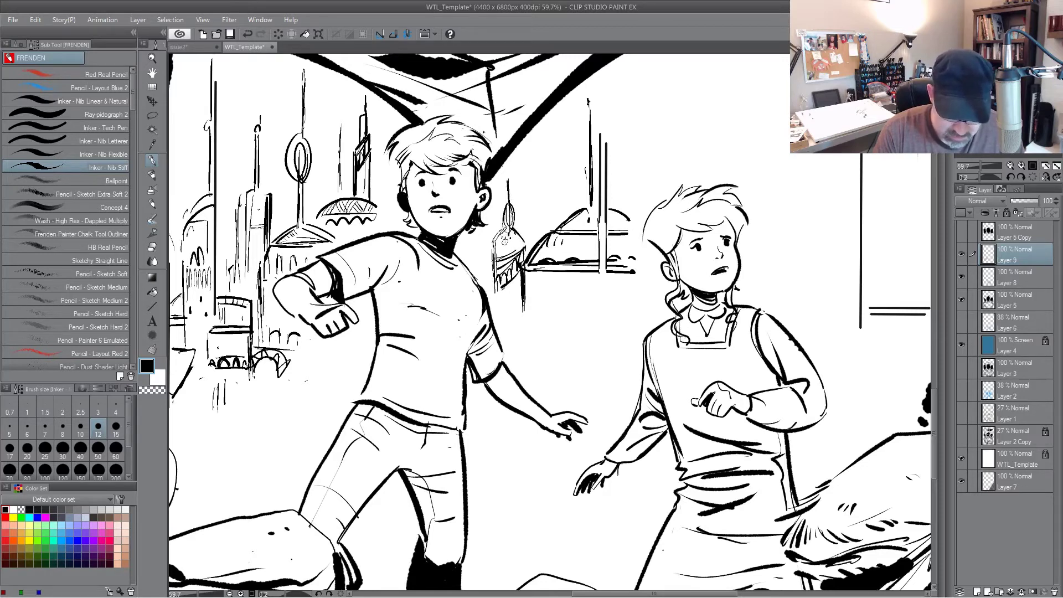
drag(506, 183, 508, 177)
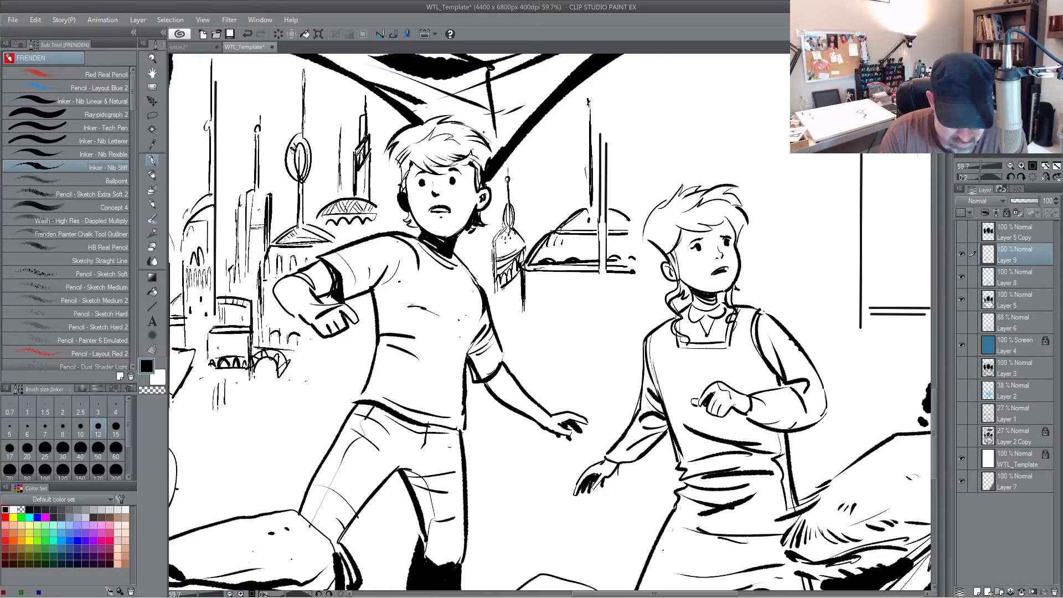
Step: Add inked details to the oval-topped tower and its spire, and small marks to the low buildings below
mouse_move(303, 138)
mouse_down()
mouse_move(313, 157)
mouse_move(303, 185)
mouse_move(291, 177)
mouse_up()
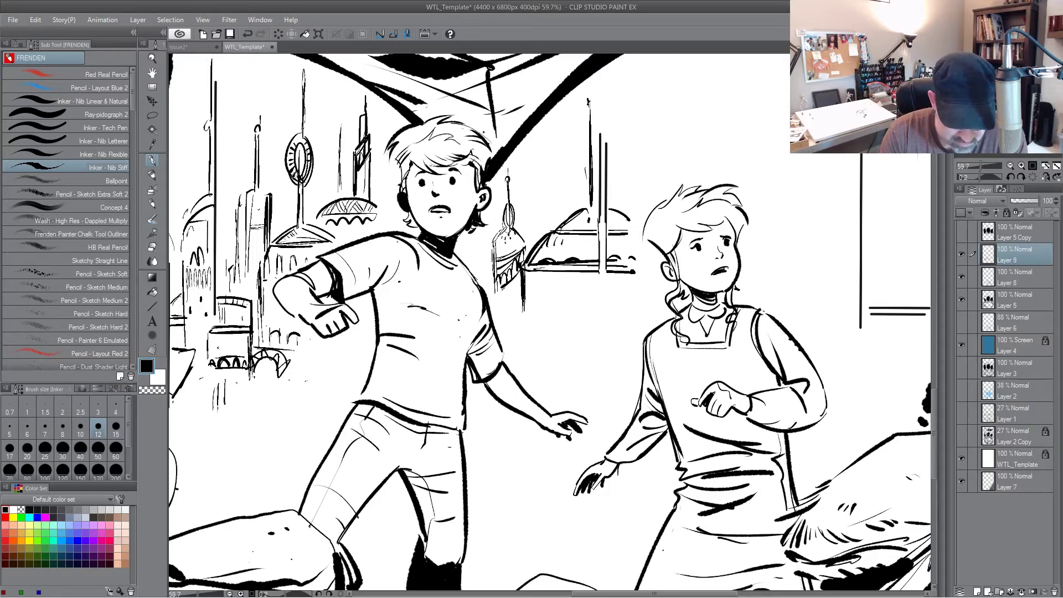
drag(306, 92, 302, 108)
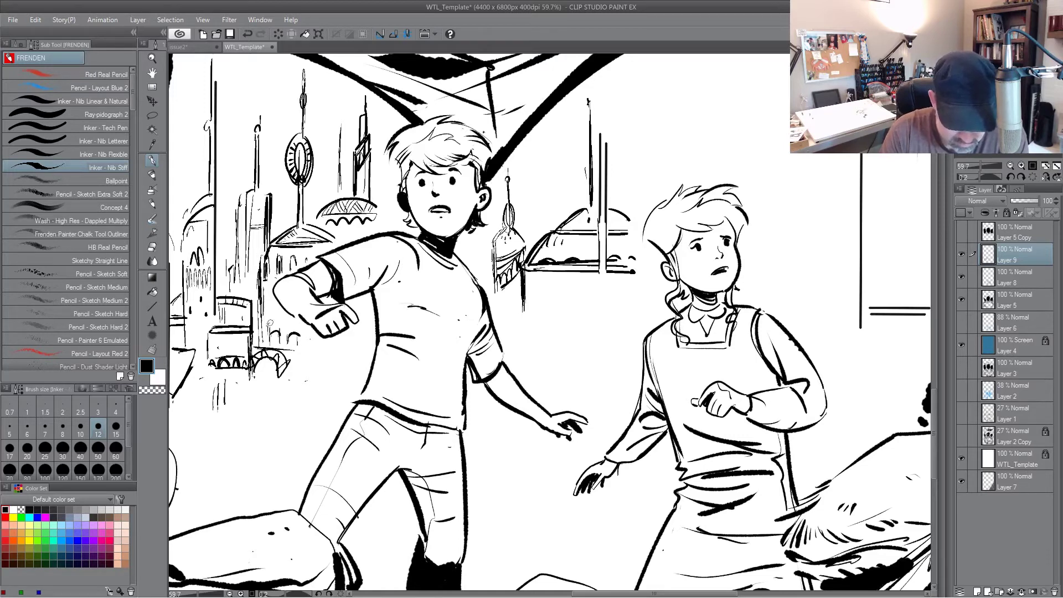
mouse_move(267, 344)
mouse_down()
mouse_move(271, 320)
mouse_move(280, 341)
mouse_up()
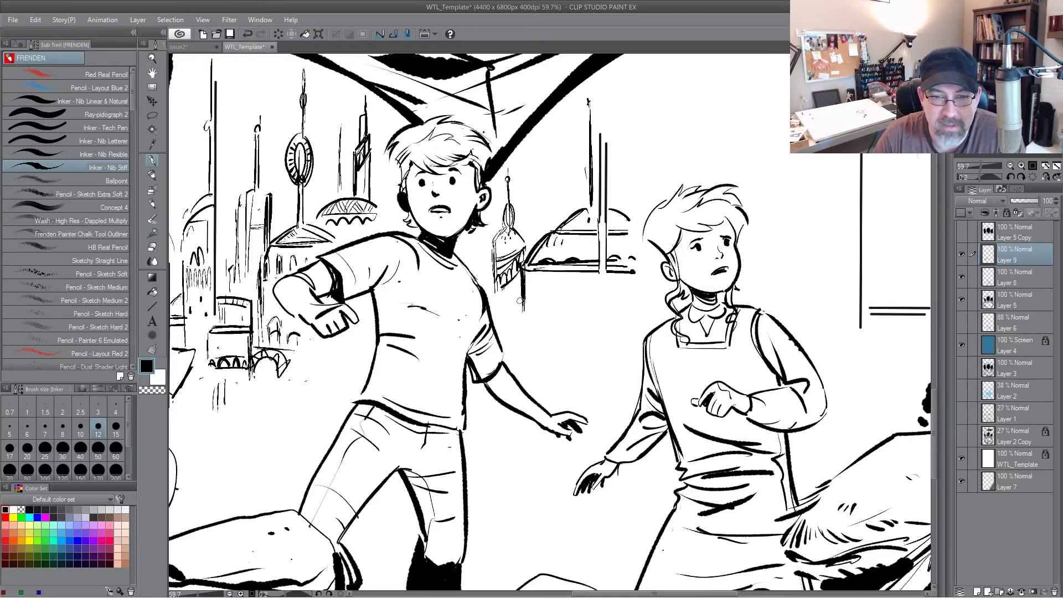
Step: Ink arched windows and wall lines under the wide dome, and add edge lines to the small onion-domed tower
mouse_move(534, 303)
mouse_down()
mouse_move(536, 285)
mouse_move(541, 302)
mouse_move(564, 286)
mouse_move(564, 299)
mouse_move(560, 290)
mouse_move(585, 299)
mouse_move(548, 330)
mouse_up()
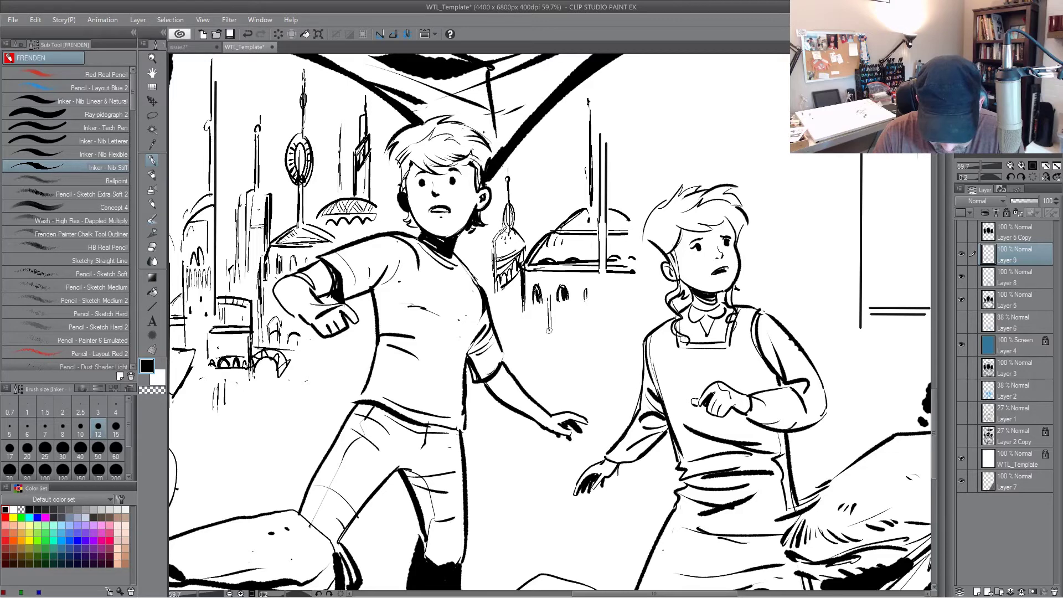
drag(490, 245, 489, 288)
drag(490, 281, 489, 294)
drag(493, 252, 498, 258)
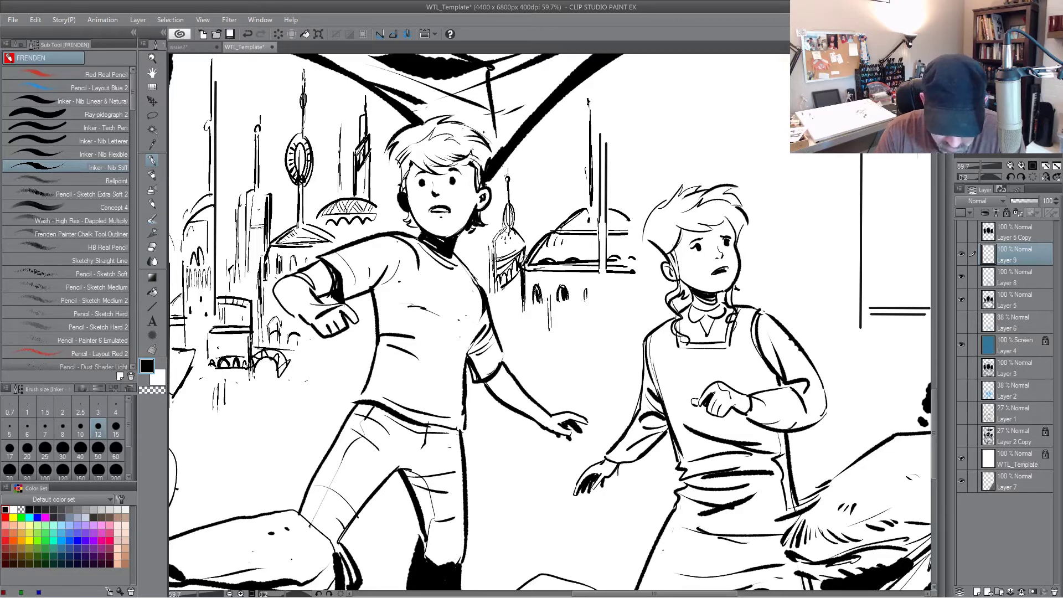
drag(491, 266, 493, 291)
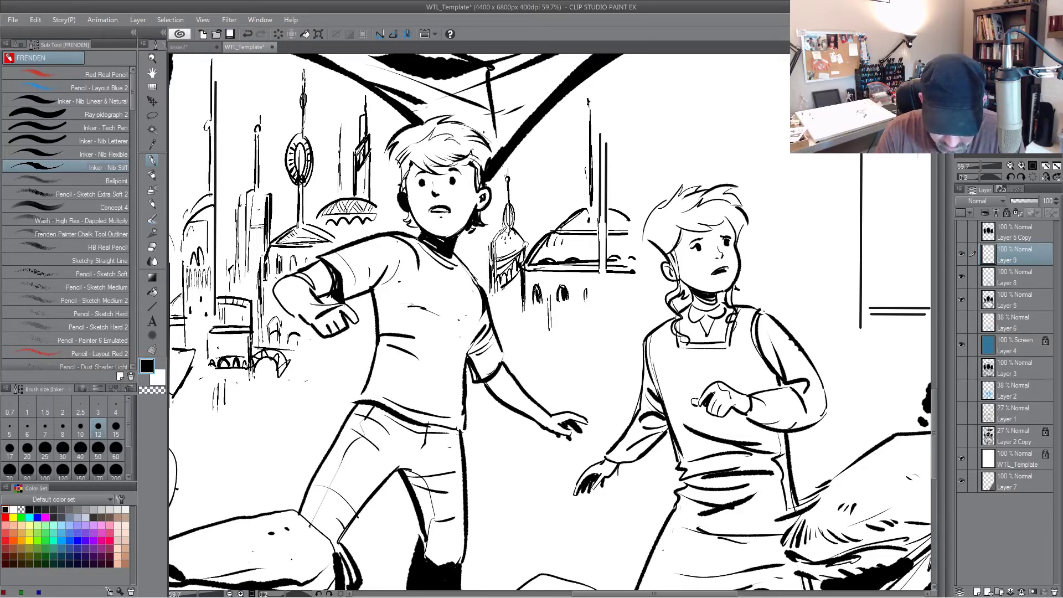
Step: Ink a thin, distant spire with a rounded bulb rising behind the left side of the wide dome
drag(542, 197, 545, 215)
drag(544, 173, 543, 190)
mouse_move(544, 147)
mouse_down()
mouse_move(544, 195)
mouse_move(526, 233)
mouse_up()
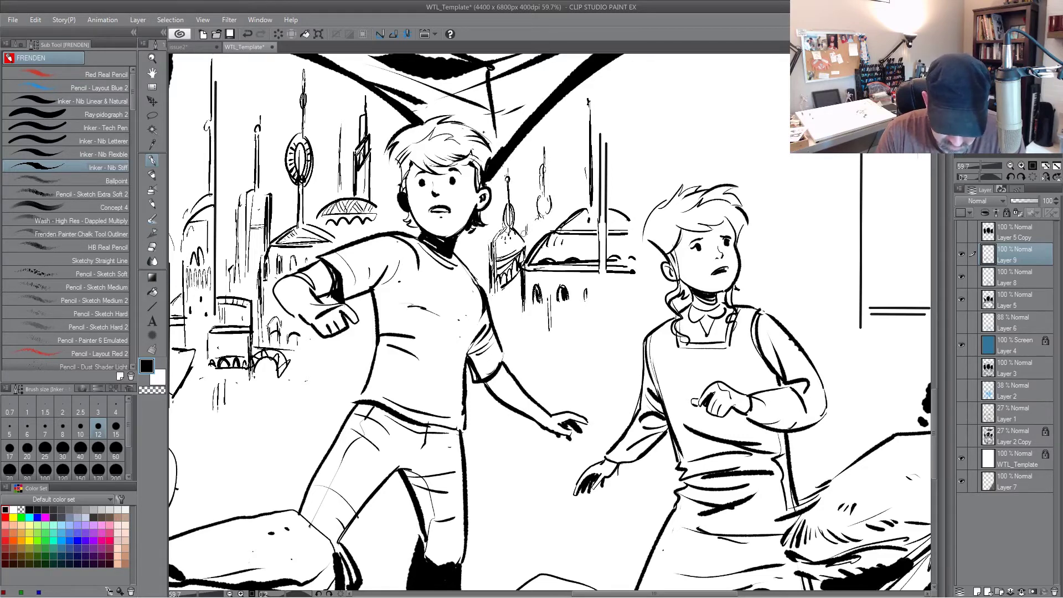
Step: Ink a smaller distant dome with a base line behind the spires of the wide dome between the two figures
mouse_move(553, 180)
mouse_down()
mouse_move(595, 160)
mouse_move(627, 183)
mouse_up()
mouse_move(552, 183)
mouse_down()
mouse_move(625, 178)
mouse_move(623, 194)
mouse_up()
drag(559, 188, 560, 199)
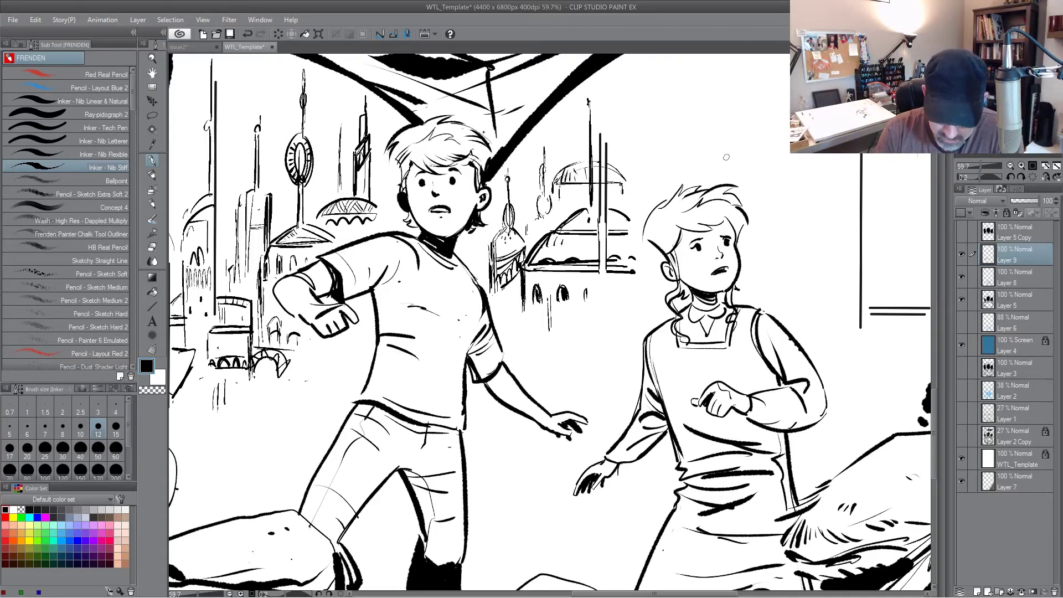
Step: Try inking a pointed dome with a bulb-topped spire, arched windows and a small side building beside the girl
key(ctrl+alt+space)
drag(846, 206, 666, 249)
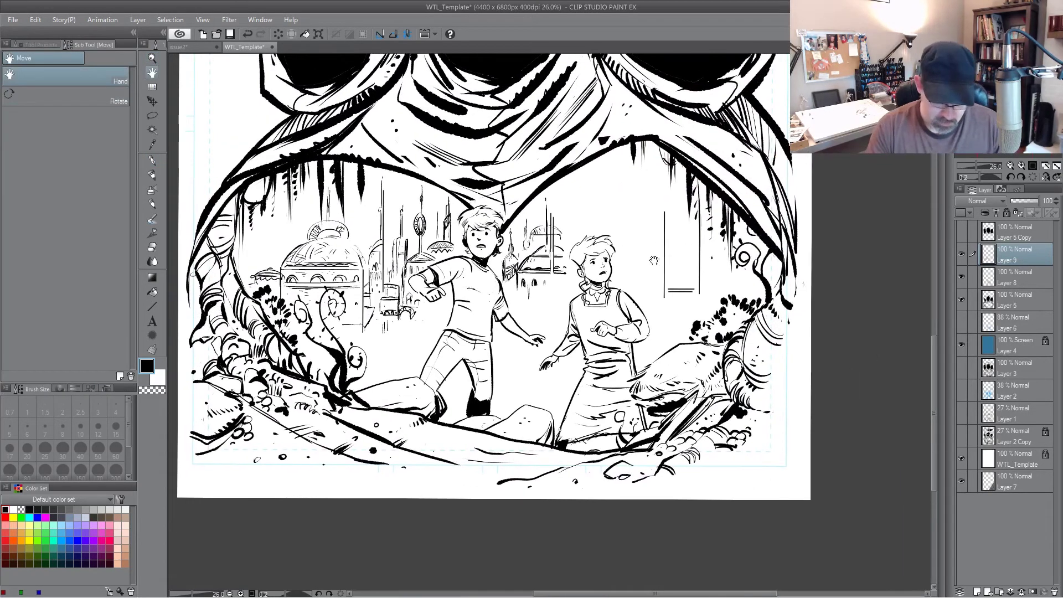
key(p)
drag(665, 202, 660, 241)
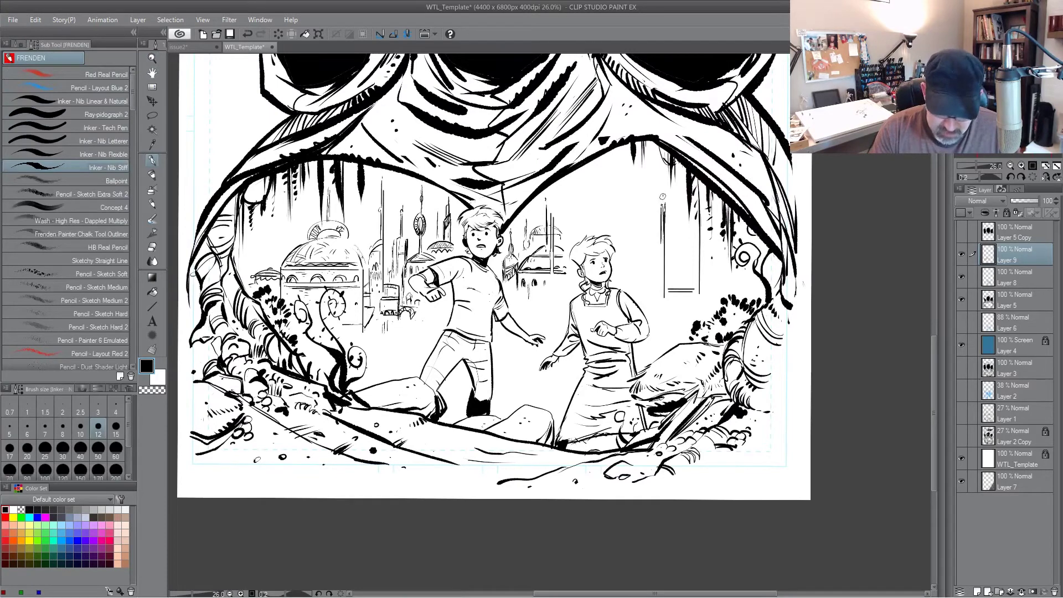
mouse_move(659, 232)
mouse_down()
mouse_move(635, 255)
mouse_move(635, 274)
mouse_move(657, 264)
mouse_up()
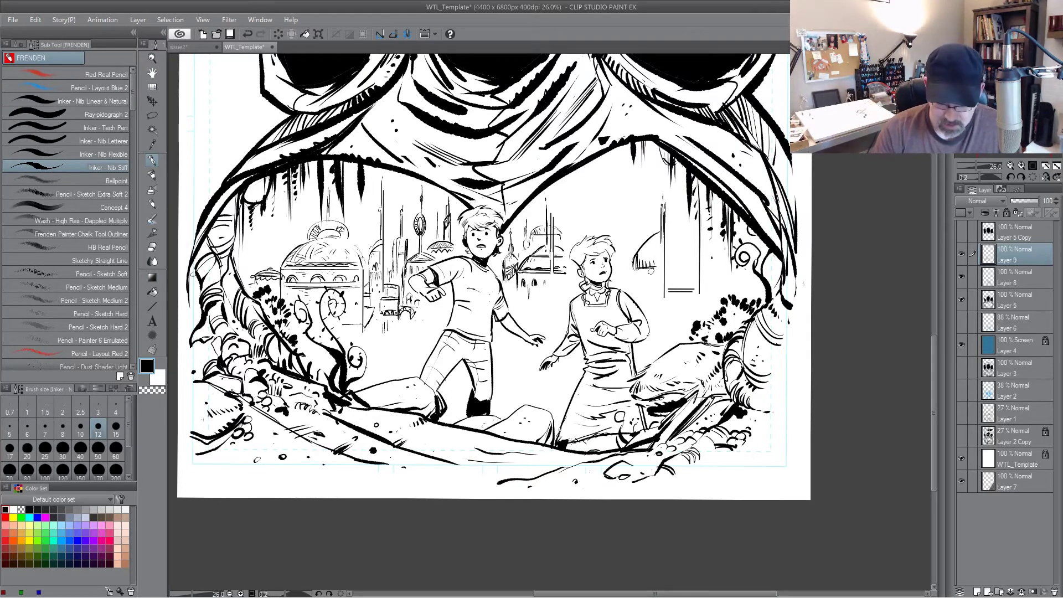
drag(659, 214, 660, 192)
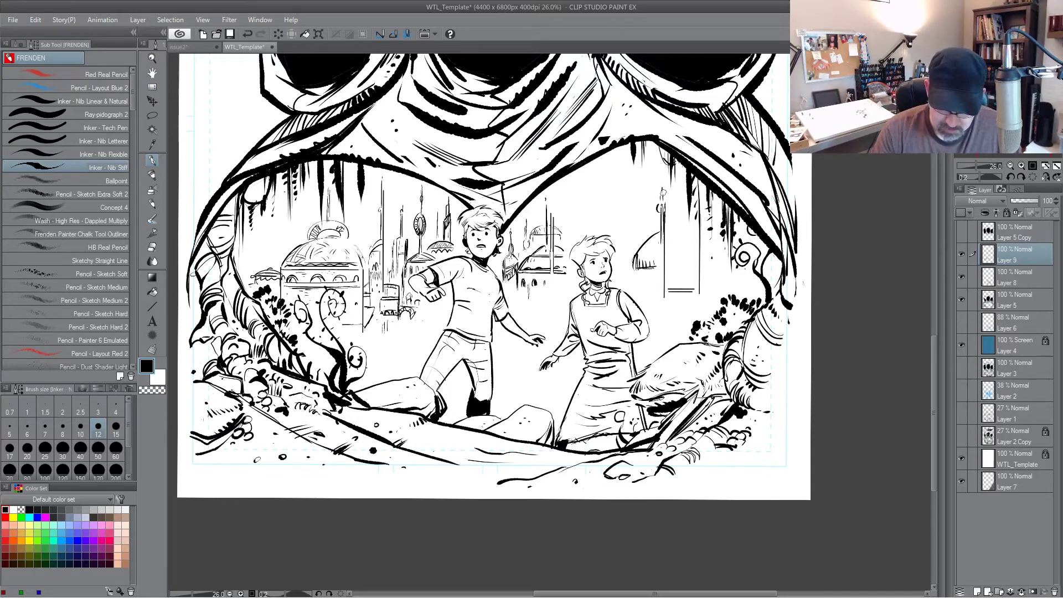
mouse_move(667, 257)
mouse_down()
mouse_move(684, 277)
mouse_move(673, 284)
mouse_move(682, 280)
mouse_up()
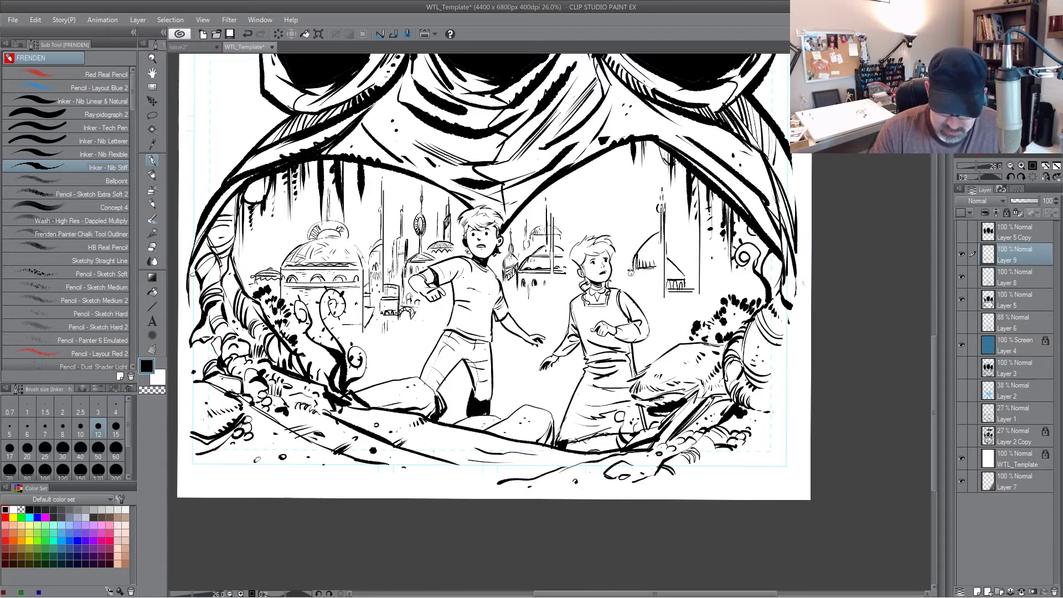
drag(646, 273, 658, 278)
drag(664, 236, 681, 274)
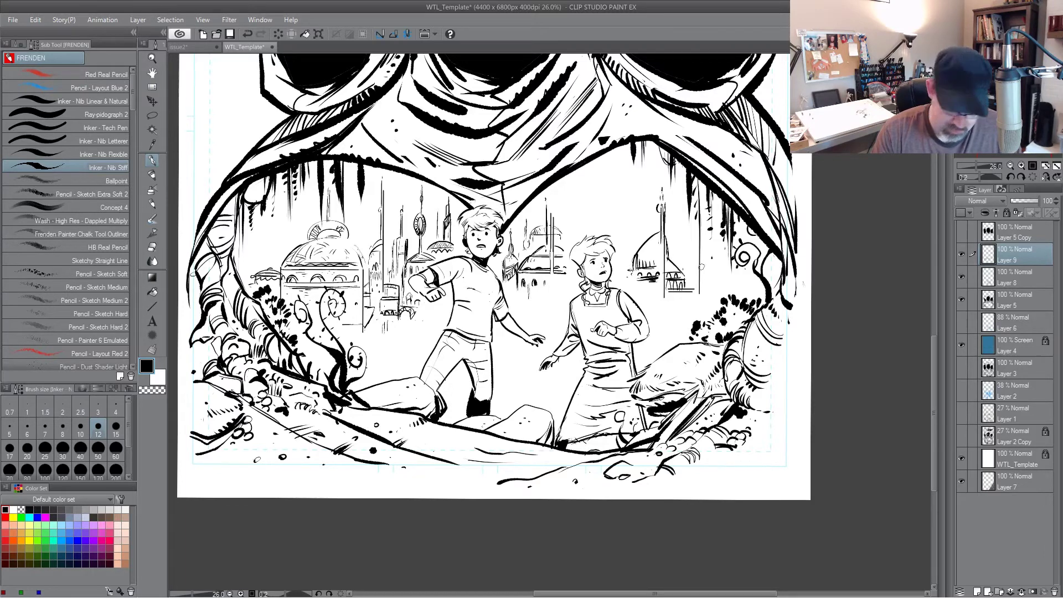
Step: Erase the pointed dome, its tall tower lines and the small building details beside the girl
key(e)
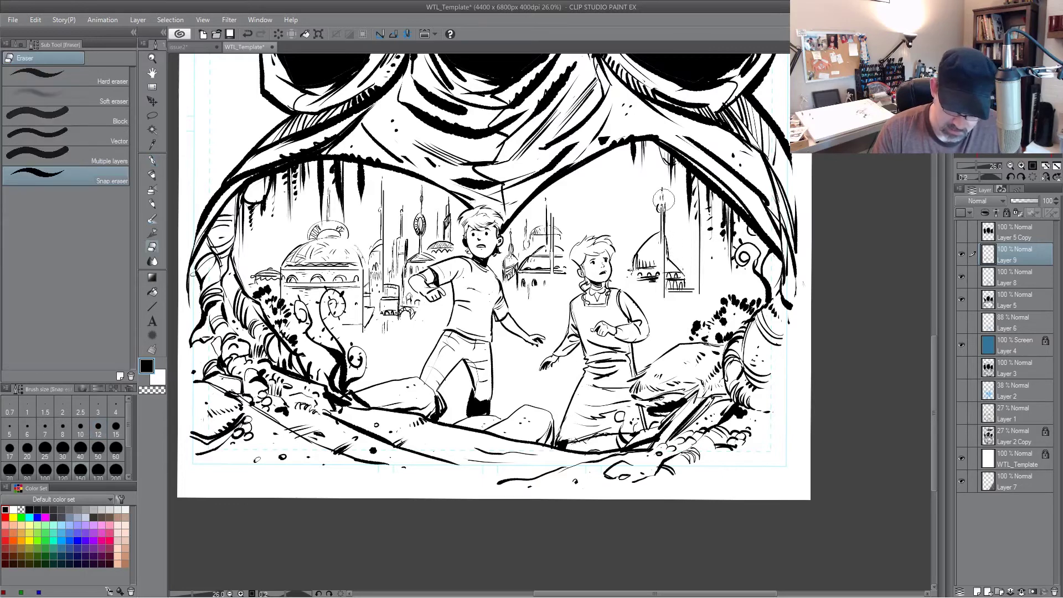
drag(662, 211, 664, 298)
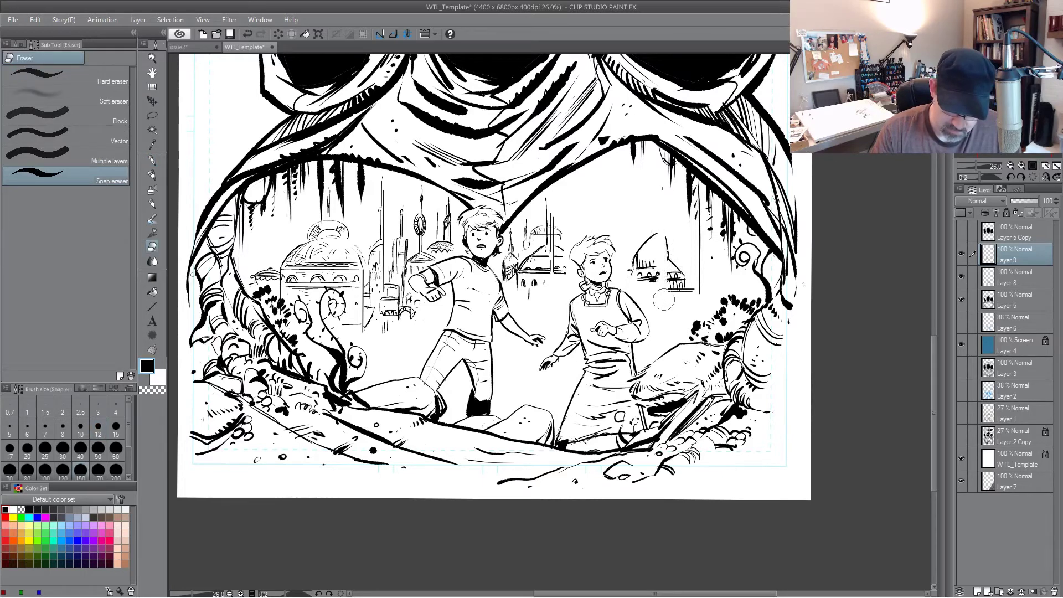
mouse_move(653, 242)
mouse_down()
mouse_move(674, 236)
mouse_move(655, 249)
mouse_move(647, 242)
mouse_move(675, 242)
mouse_move(632, 246)
mouse_up()
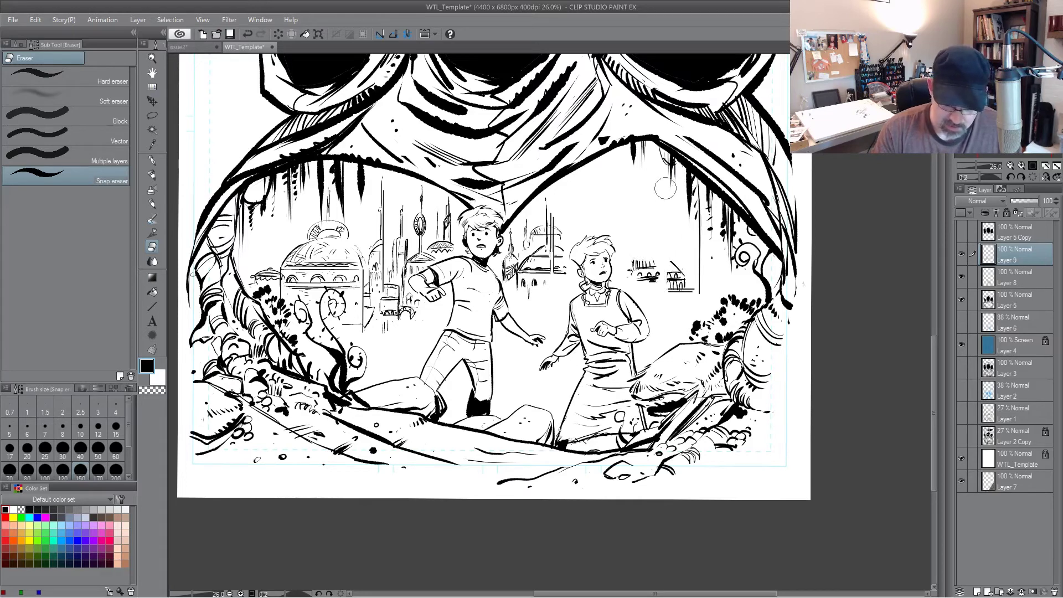
key(p)
key(e)
drag(641, 262, 682, 292)
Step: Ink the outline of a round dome with a thin central spire in the cleared area beside the girl
key(p)
mouse_move(650, 221)
mouse_down()
mouse_move(651, 279)
mouse_move(649, 210)
mouse_up()
mouse_move(627, 262)
mouse_down()
mouse_move(643, 245)
mouse_move(667, 245)
mouse_move(680, 268)
mouse_up()
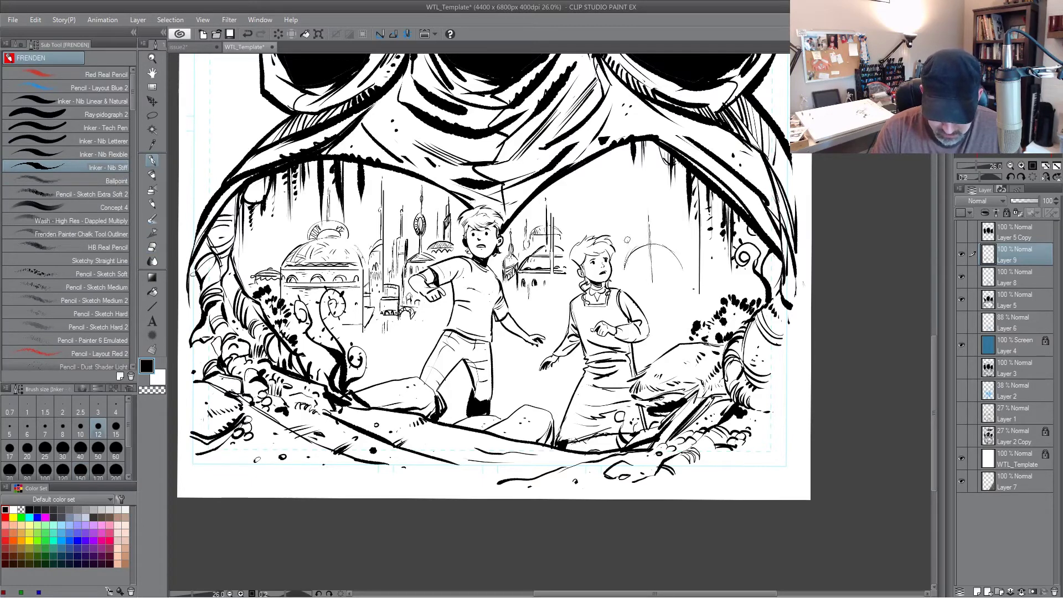
Step: Add thin distant spires beside the large dome at the far left of the city and beside the girl's round dome
drag(258, 233, 258, 263)
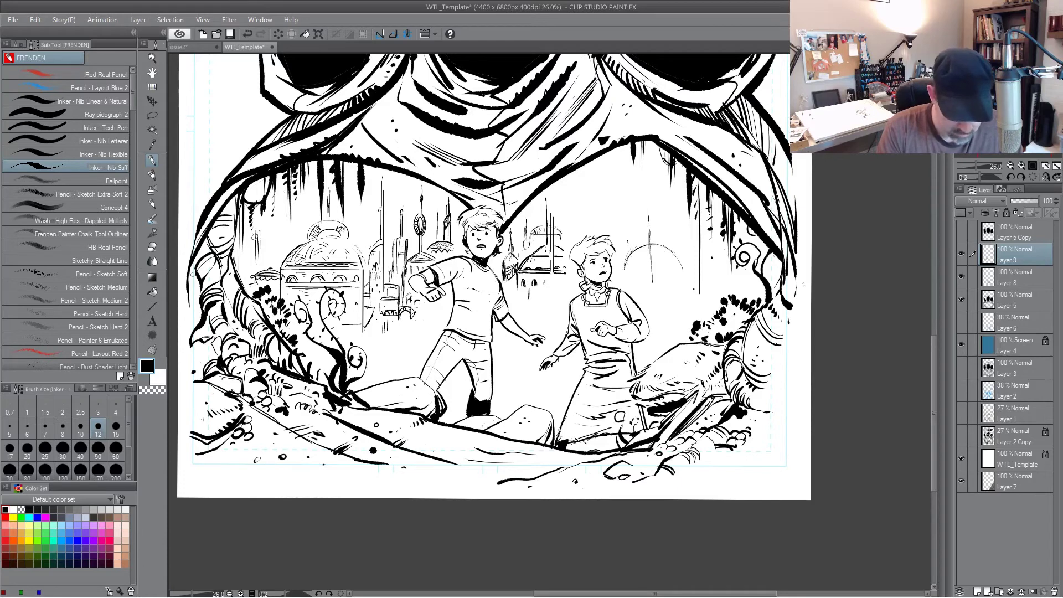
mouse_move(263, 235)
mouse_down()
mouse_move(265, 261)
mouse_move(266, 242)
mouse_move(266, 252)
mouse_move(294, 244)
mouse_move(268, 252)
mouse_move(277, 261)
mouse_up()
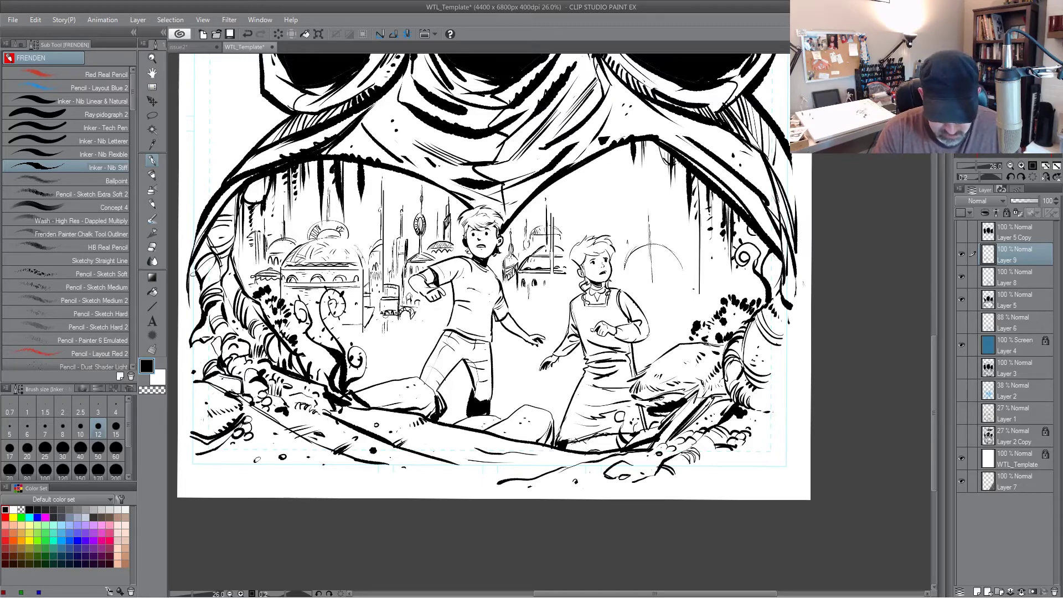
mouse_move(636, 239)
mouse_down()
mouse_move(635, 199)
mouse_move(624, 257)
mouse_up()
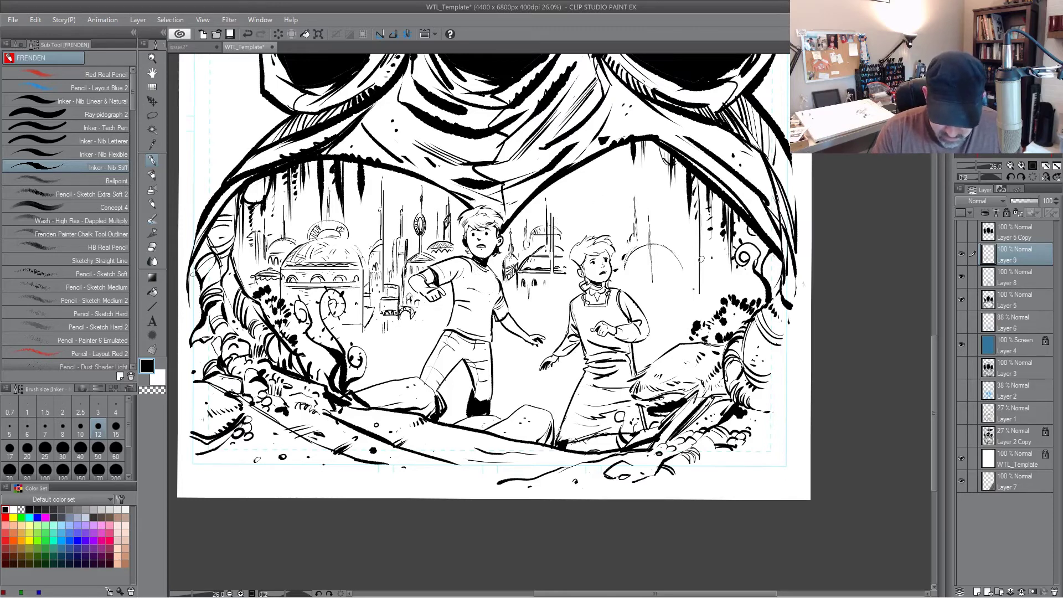
Step: Ink the round dome's curved pattern, base line and walls, and add vertical strokes below the large left dome
mouse_move(627, 272)
mouse_down()
mouse_move(674, 272)
mouse_move(635, 271)
mouse_move(679, 271)
mouse_up()
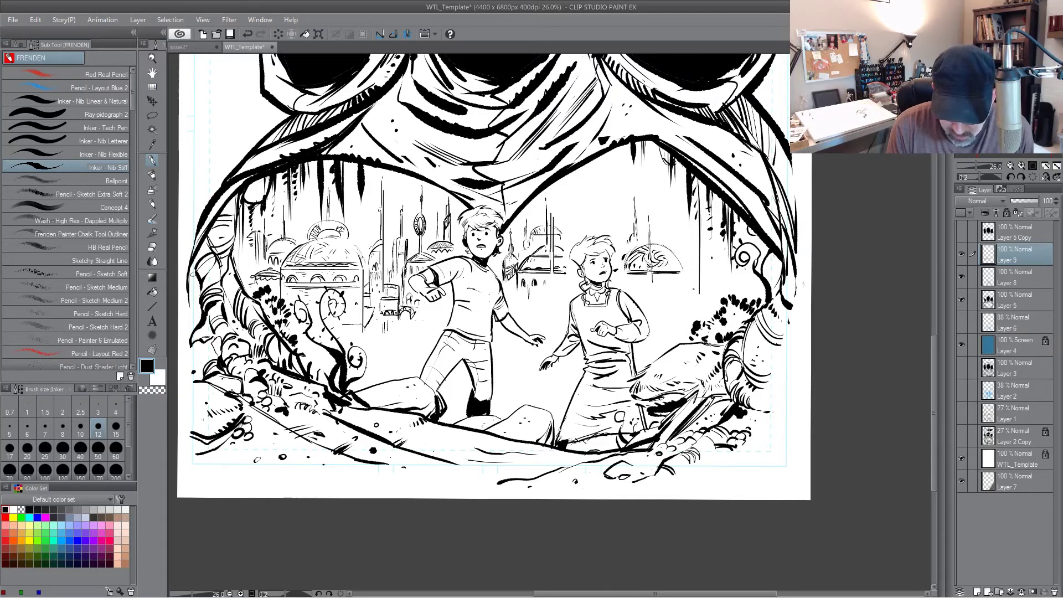
drag(679, 273, 680, 298)
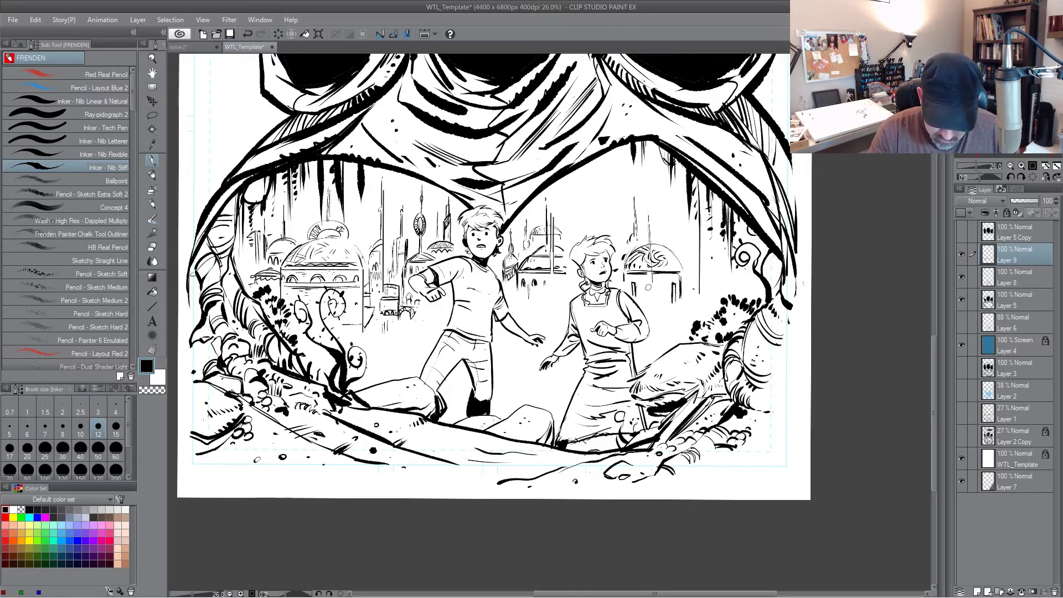
mouse_move(362, 271)
mouse_down()
mouse_move(363, 332)
mouse_move(369, 340)
mouse_move(380, 327)
mouse_up()
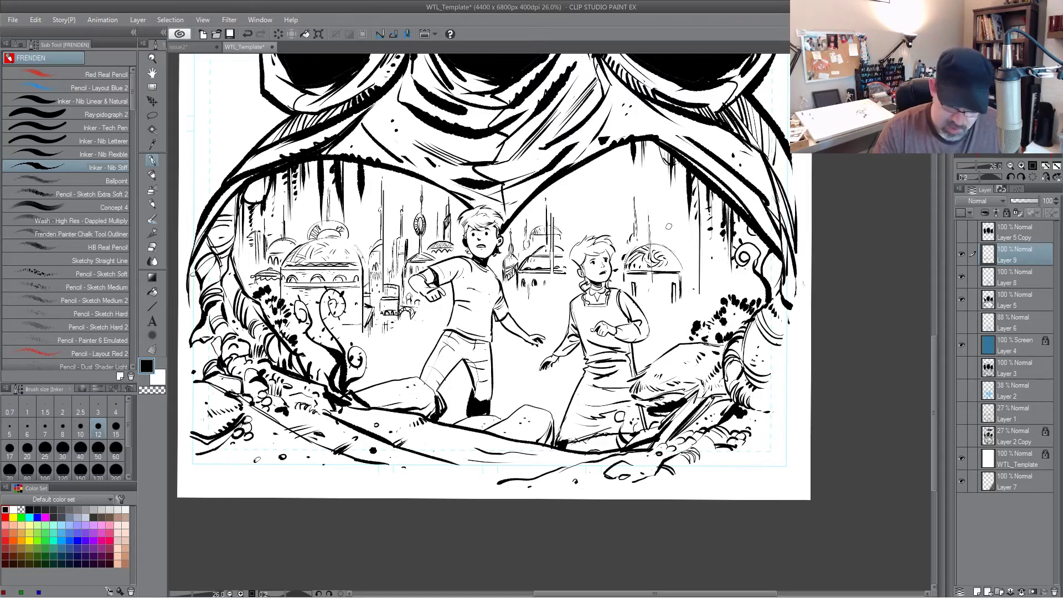
Step: Ink a thin spire and curved roof lines just right of the girl's round dome, erasing stray strokes between them
drag(701, 256, 713, 258)
drag(701, 245, 703, 291)
drag(701, 219, 701, 274)
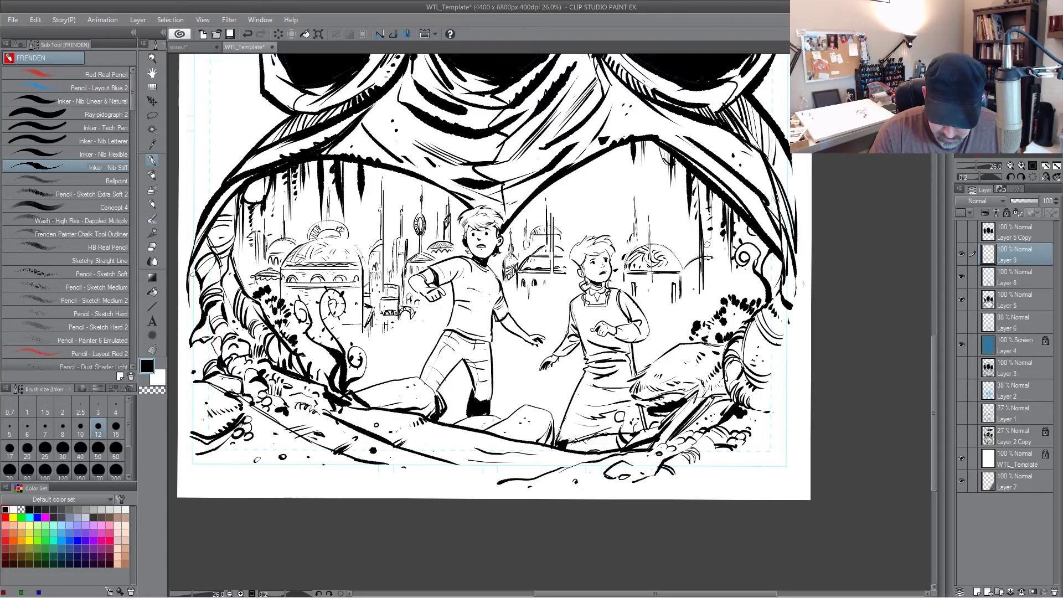
key(e)
mouse_move(700, 249)
mouse_down()
mouse_move(709, 269)
mouse_move(684, 249)
mouse_move(687, 280)
mouse_up()
key(p)
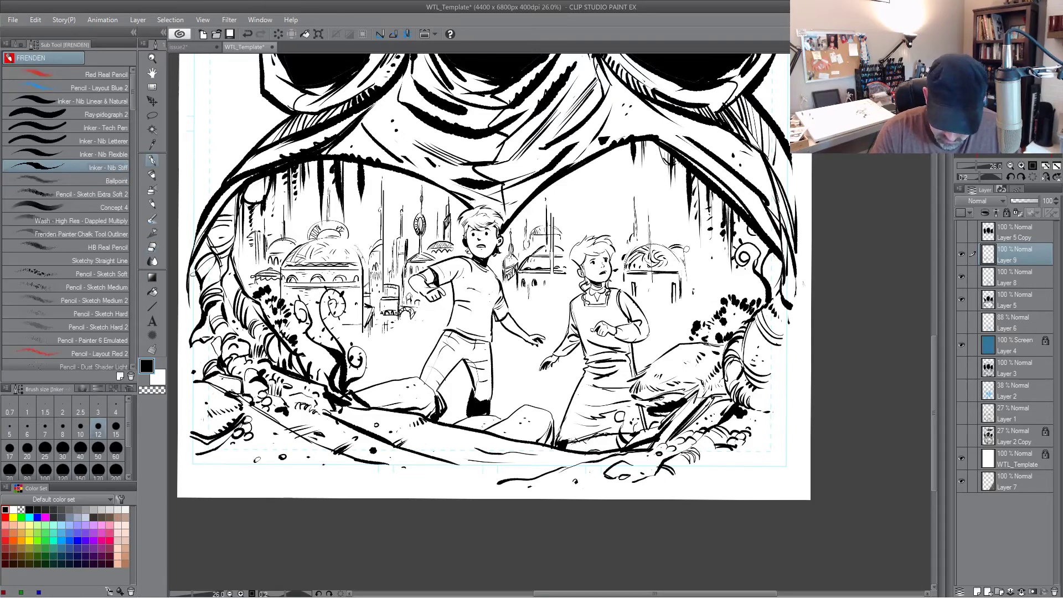
Step: Ink window and wall strokes under the central and right domes, and a faint spire beside the large left dome
drag(658, 283, 663, 301)
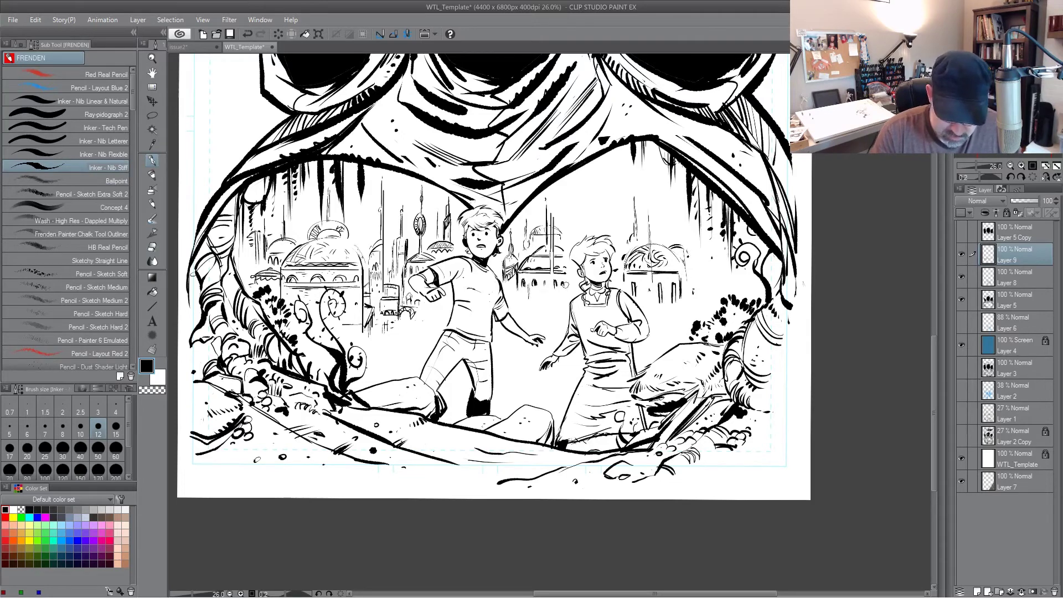
drag(529, 301, 539, 301)
drag(530, 304, 543, 319)
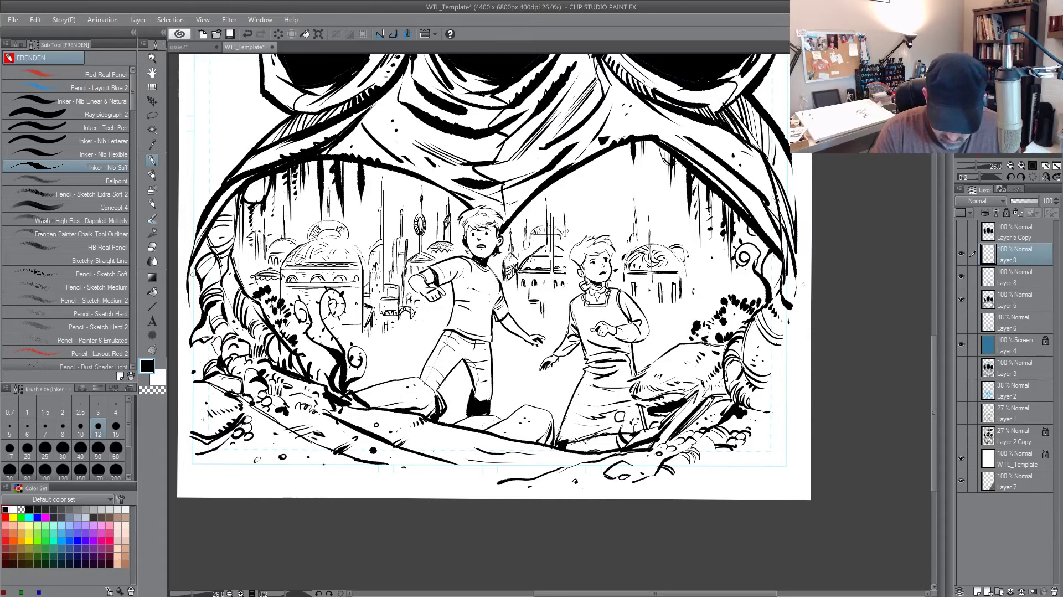
drag(429, 320, 422, 336)
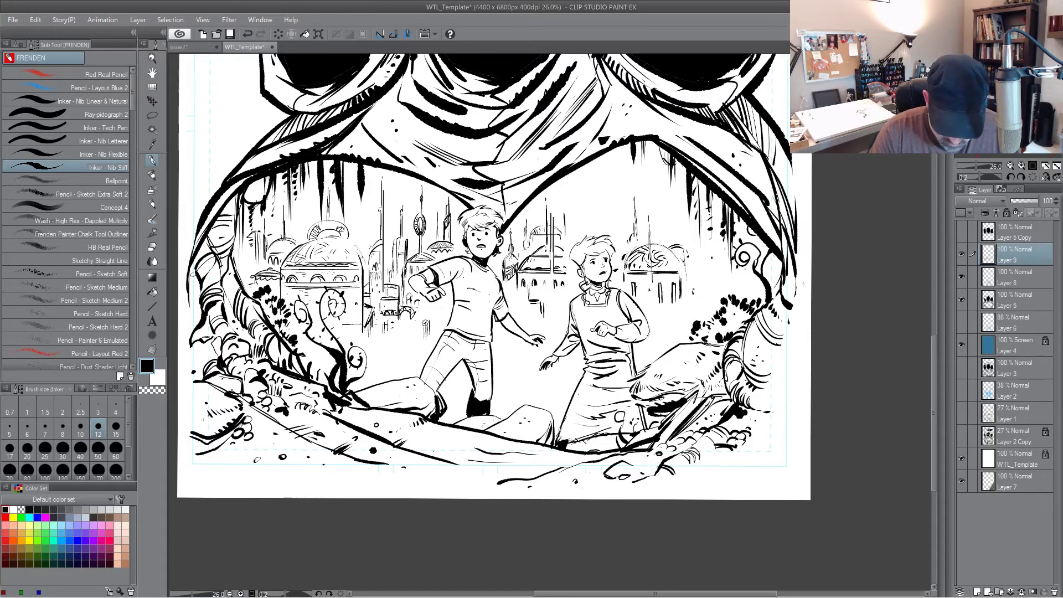
drag(369, 226, 368, 241)
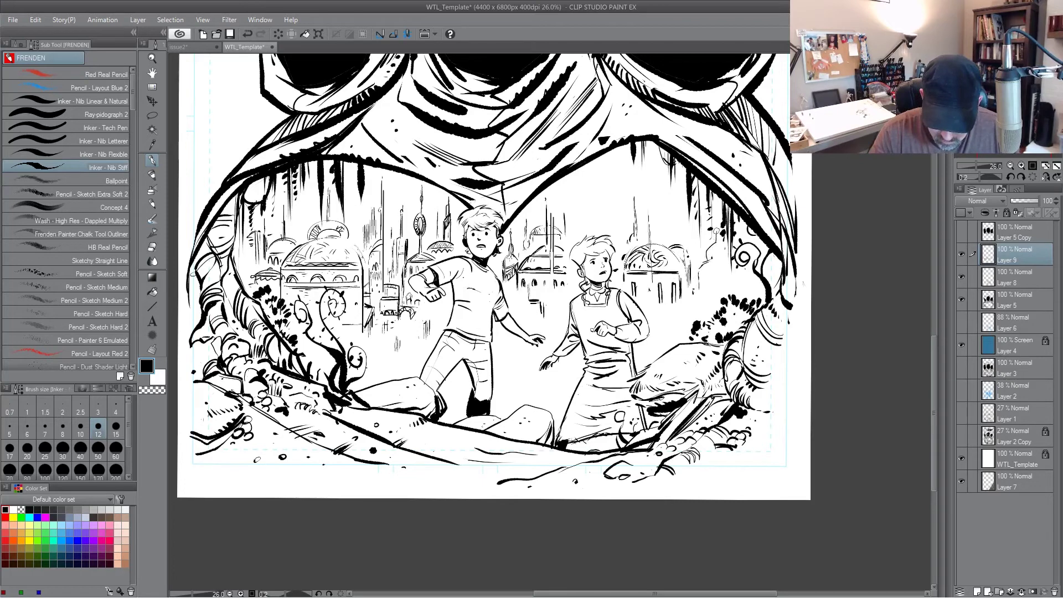
Step: Ink a small rounded building with a base line and windows at the far right edge of the city
mouse_move(718, 227)
mouse_down()
mouse_move(732, 275)
mouse_move(699, 270)
mouse_move(703, 287)
mouse_up()
drag(713, 273, 714, 284)
drag(723, 275, 724, 281)
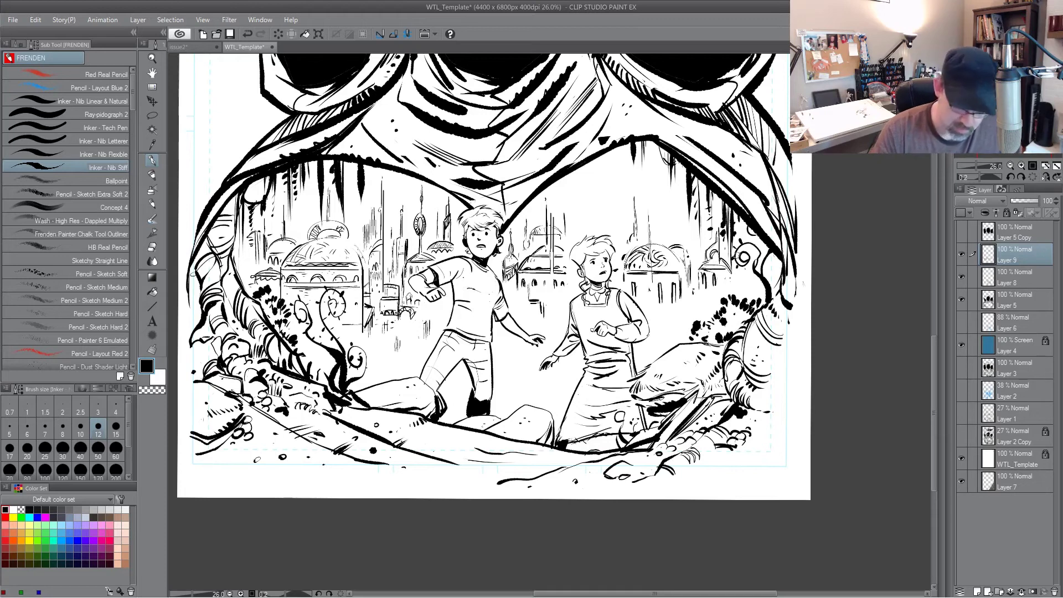
Step: Add fine distant strokes at the city's far left and beside the boy, and shade the small dome between the figures
drag(244, 245, 247, 276)
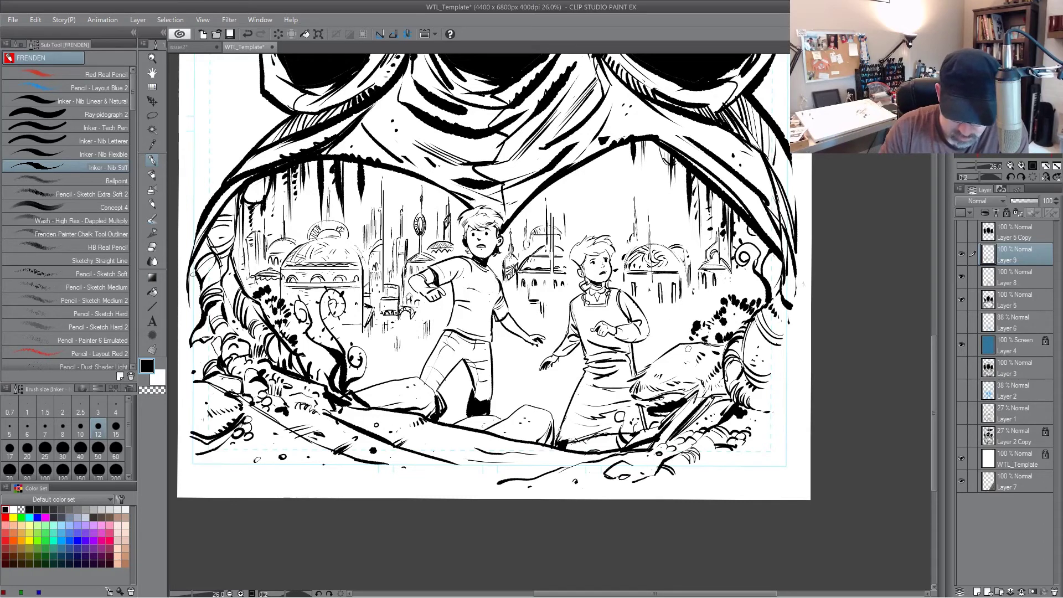
drag(513, 273, 512, 294)
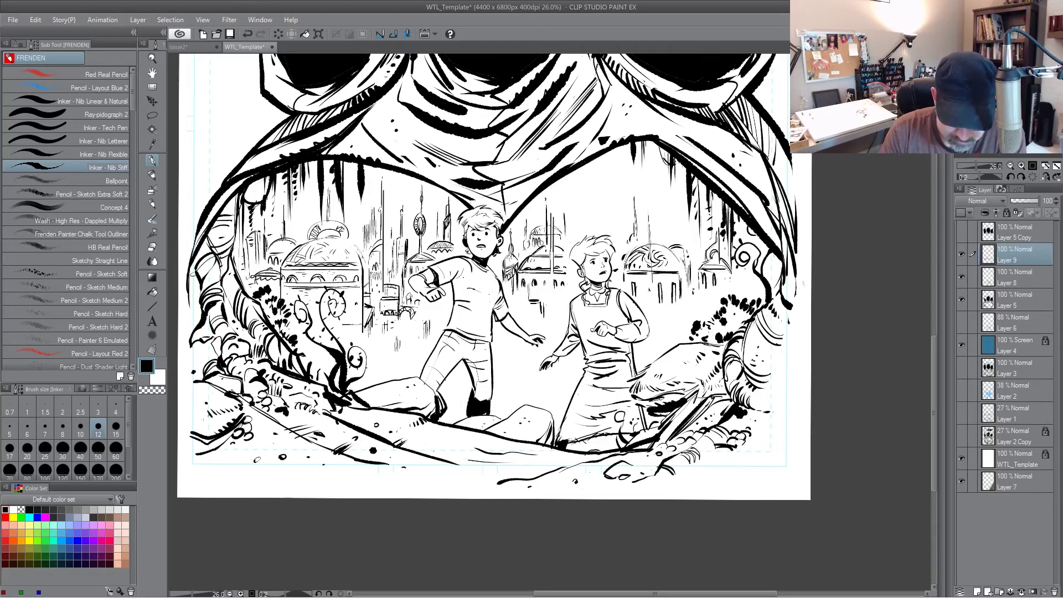
drag(539, 240, 563, 237)
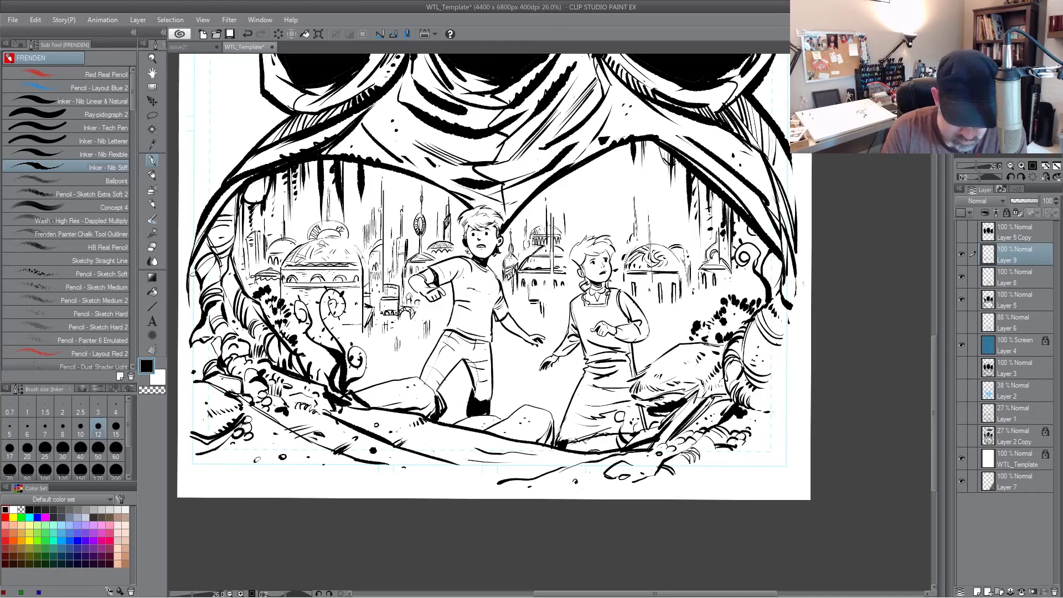
Step: Ink curved shading and wall details on the large left dome, and small marks on the low and central buildings
mouse_move(313, 261)
mouse_down()
mouse_move(349, 246)
mouse_move(336, 236)
mouse_move(363, 271)
mouse_up()
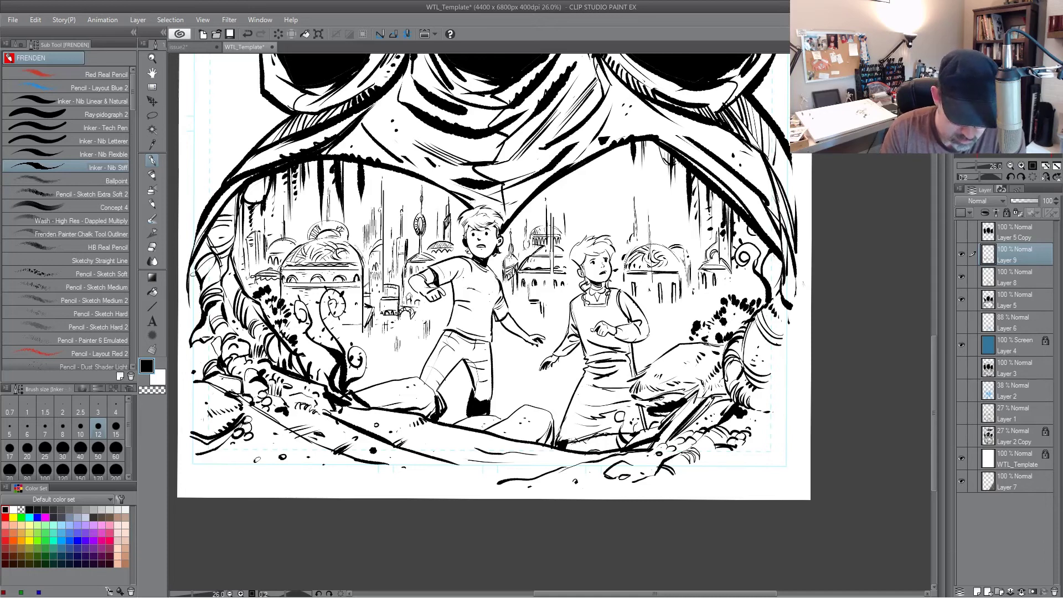
mouse_move(308, 245)
mouse_down()
mouse_move(320, 224)
mouse_move(349, 242)
mouse_move(335, 240)
mouse_move(363, 306)
mouse_up()
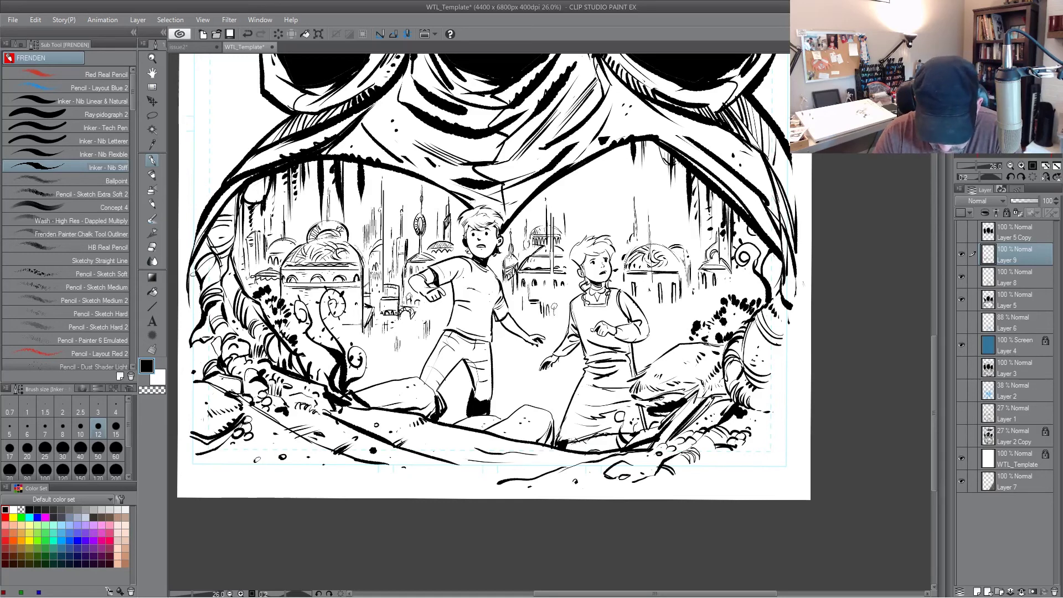
drag(403, 336, 416, 331)
drag(424, 309, 428, 311)
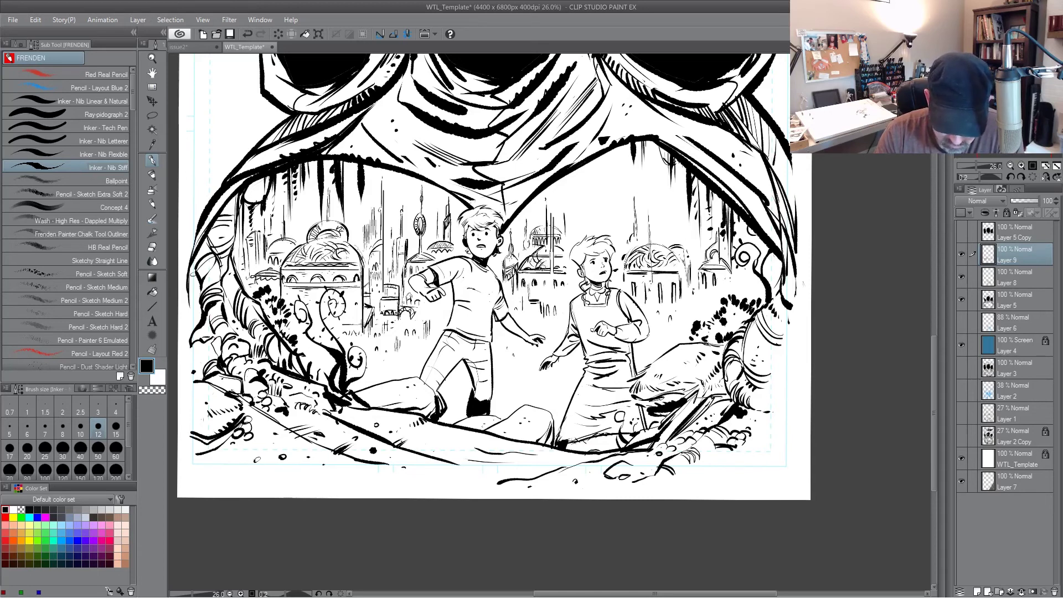
drag(551, 257, 554, 256)
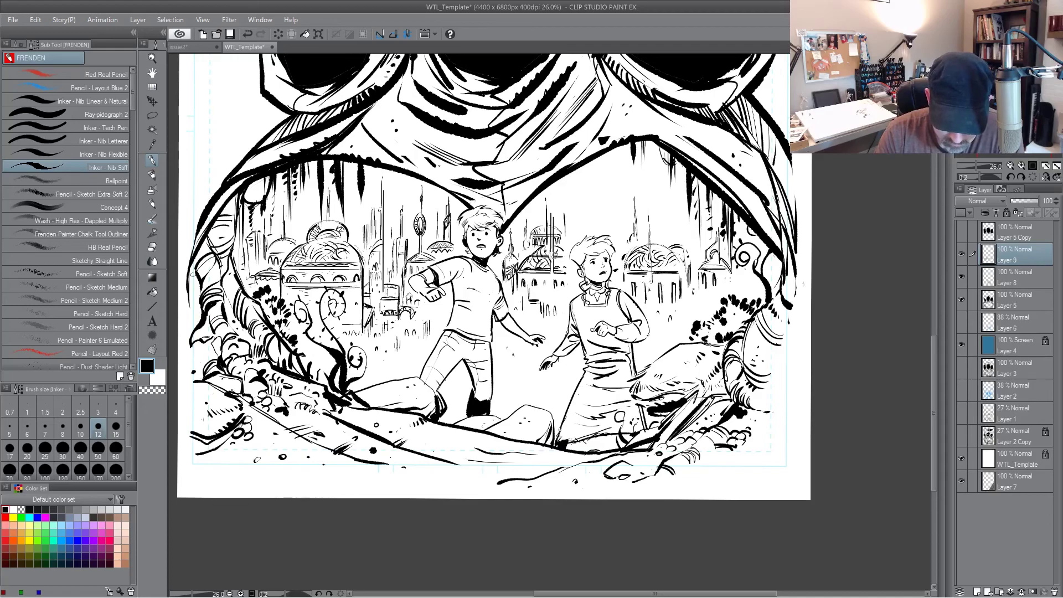
Step: Examine the inked background city in the context of the whole cover composition
key(alt+space)
mouse_move(586, 280)
mouse_down()
mouse_move(601, 270)
mouse_move(600, 258)
mouse_move(590, 263)
mouse_up()
key(alt+space)
key(space)
mouse_move(740, 183)
mouse_down()
mouse_move(612, 315)
mouse_move(705, 281)
mouse_move(641, 359)
mouse_move(652, 254)
mouse_move(630, 369)
mouse_move(651, 377)
mouse_move(654, 444)
mouse_move(661, 418)
mouse_up()
key(shift+space)
scroll(598, 282, down, 1)
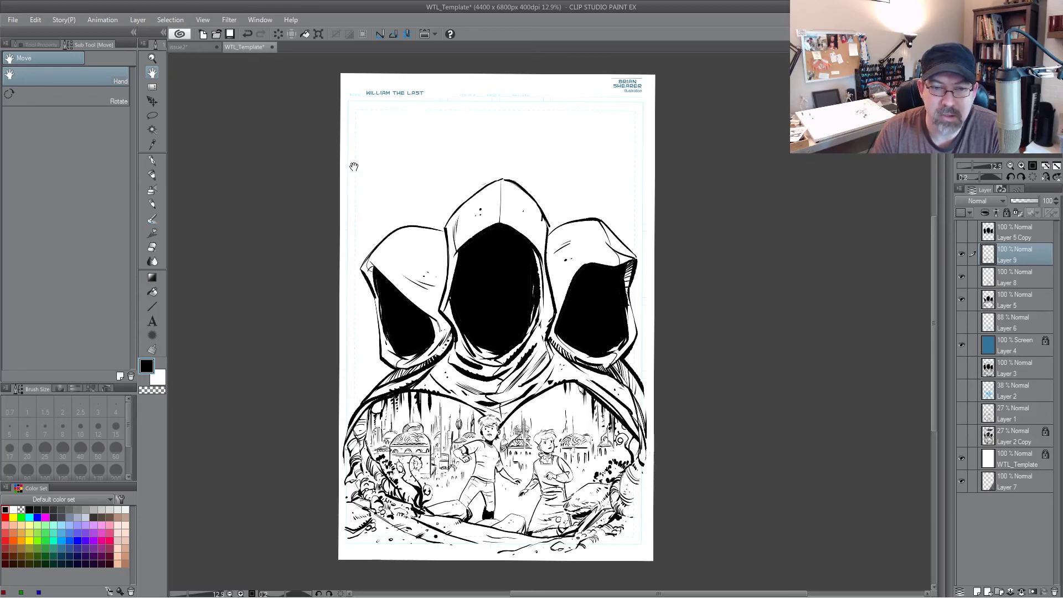
drag(458, 315, 401, 315)
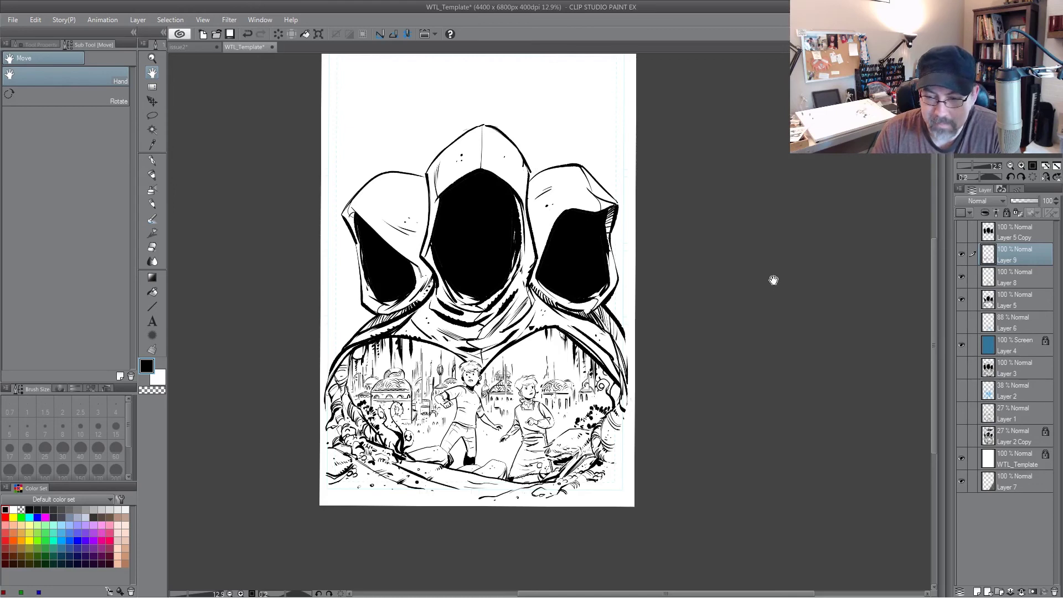
mouse_move(933, 258)
mouse_down()
mouse_move(929, 217)
mouse_move(932, 258)
mouse_up()
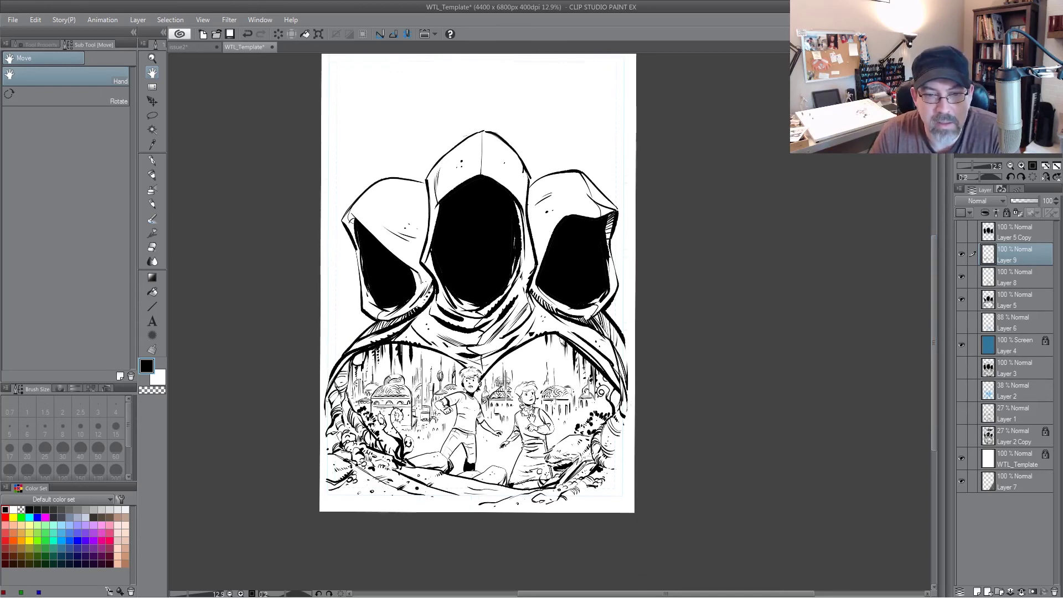
drag(529, 402, 501, 382)
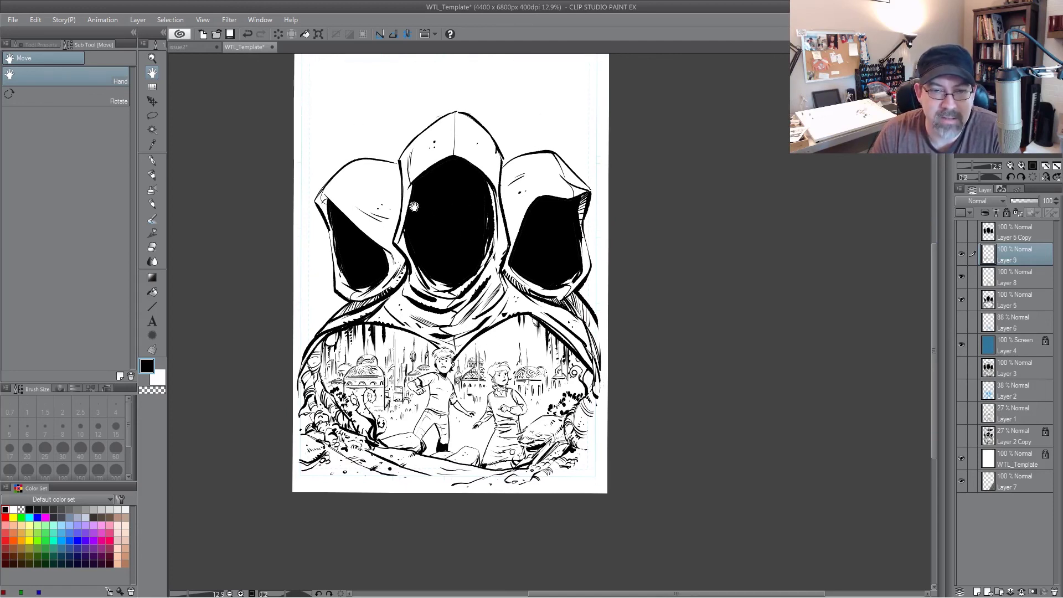
drag(475, 237, 557, 334)
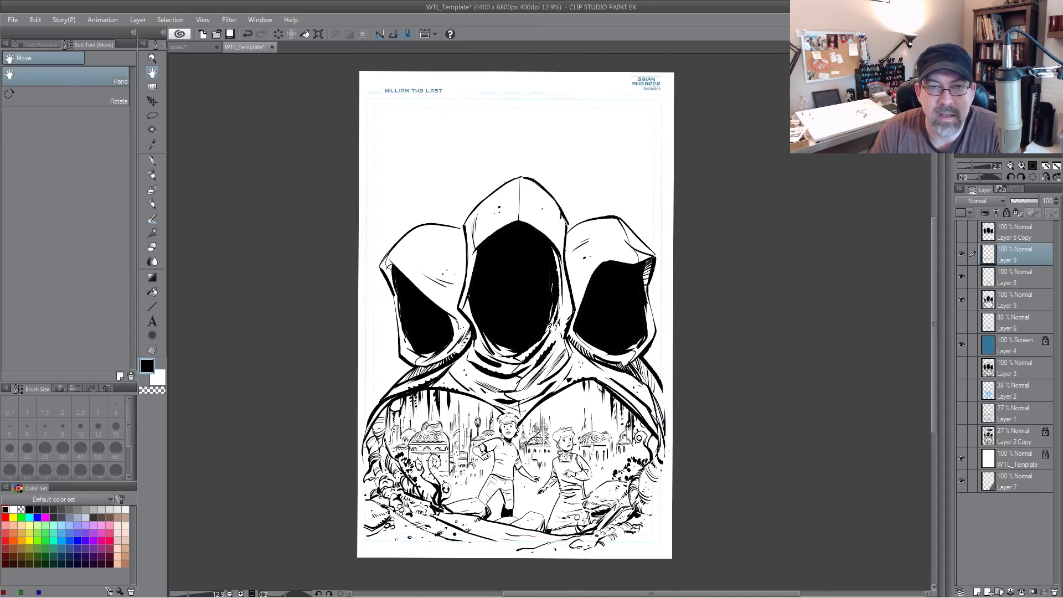